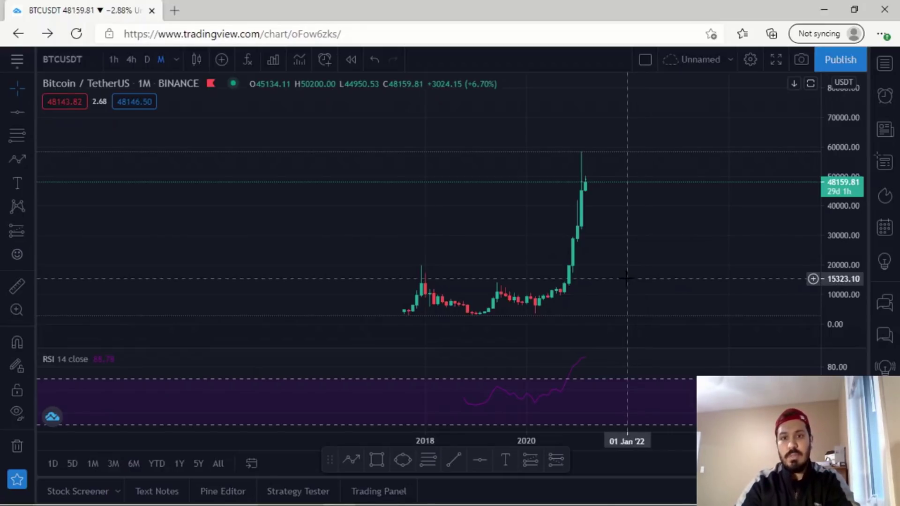
Switch the BTCUSDT chart from monthly to the daily timeframe, showing candles from October 2020 to March 2021.
{"action": "mouse_move", "coordinate": [623, 265]}
{"action": "left_mouse_down"}
{"action": "mouse_move", "coordinate": [631, 230]}
{"action": "mouse_move", "coordinate": [596, 259]}
{"action": "mouse_move", "coordinate": [608, 265]}
{"action": "left_mouse_up"}
{"action": "scroll", "coordinate": [598, 256], "scroll_direction": "up", "scroll_amount": 2}
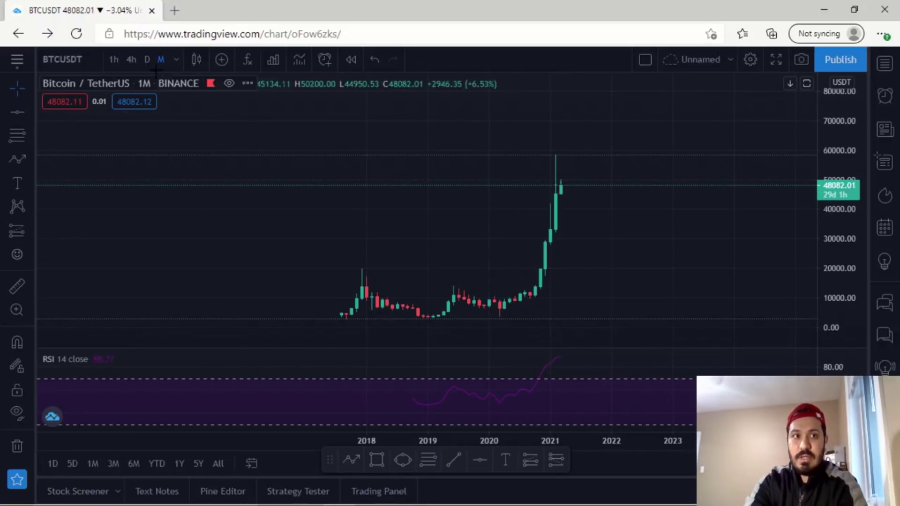
{"action": "left_click", "coordinate": [143, 58]}
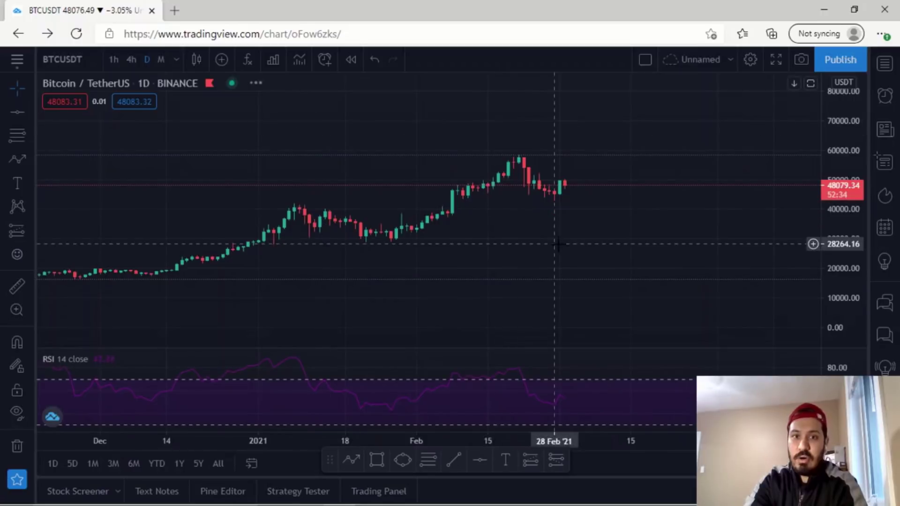
{"action": "scroll", "coordinate": [563, 258], "scroll_direction": "down", "scroll_amount": 3}
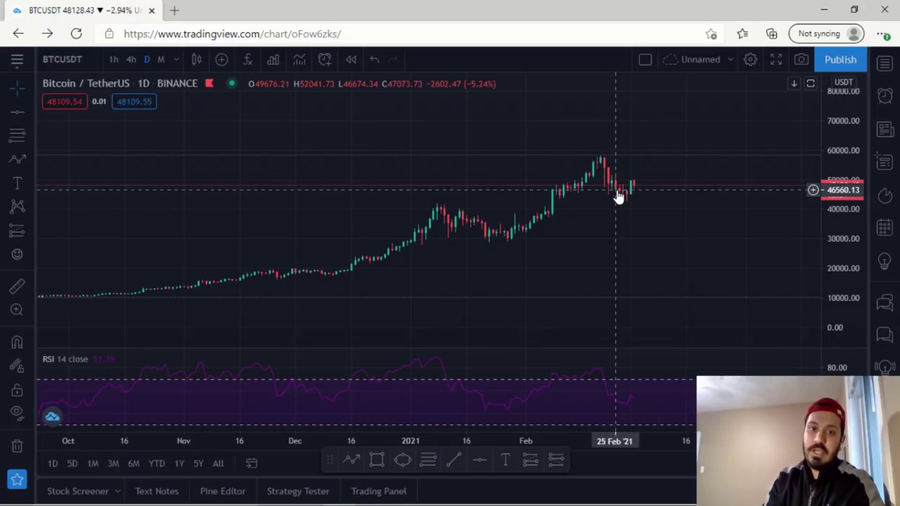
Draw a horizontal line across the early January 2021 high and adjust it to about 41651.
{"action": "left_click", "coordinate": [16, 112]}
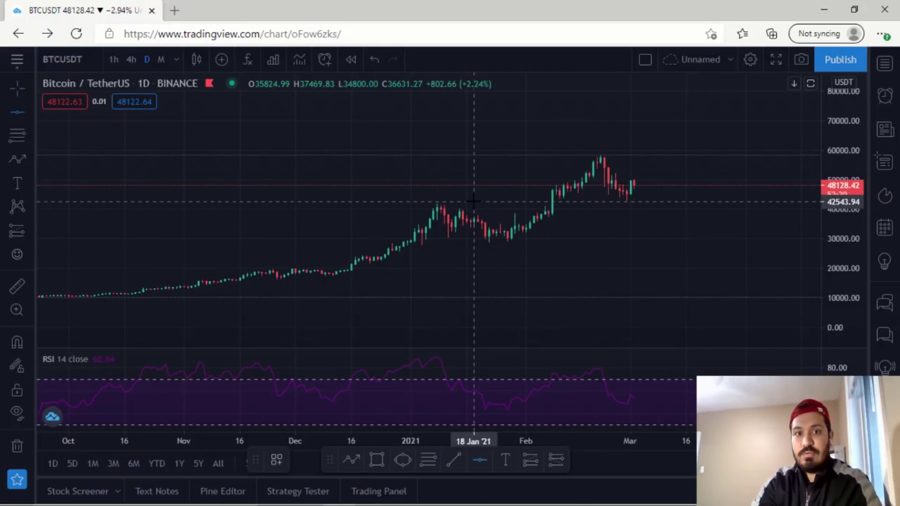
{"action": "left_click", "coordinate": [428, 202]}
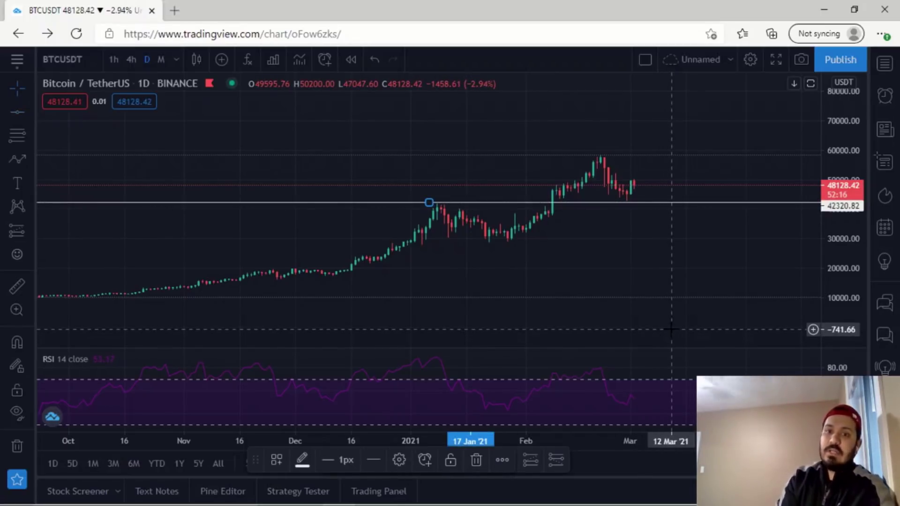
{"action": "left_click", "coordinate": [492, 252]}
{"action": "scroll", "coordinate": [493, 251], "scroll_direction": "up", "scroll_amount": 2}
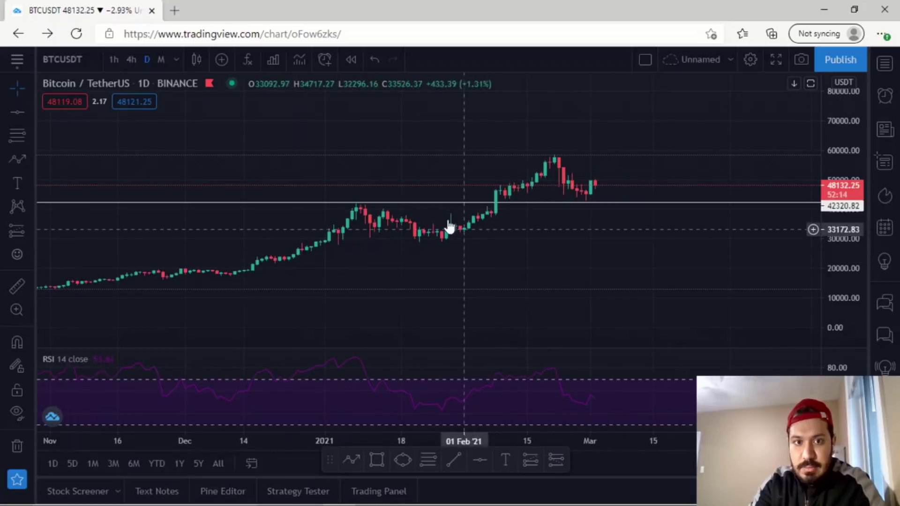
{"action": "left_click_drag", "start_coordinate": [429, 205], "coordinate": [442, 201]}
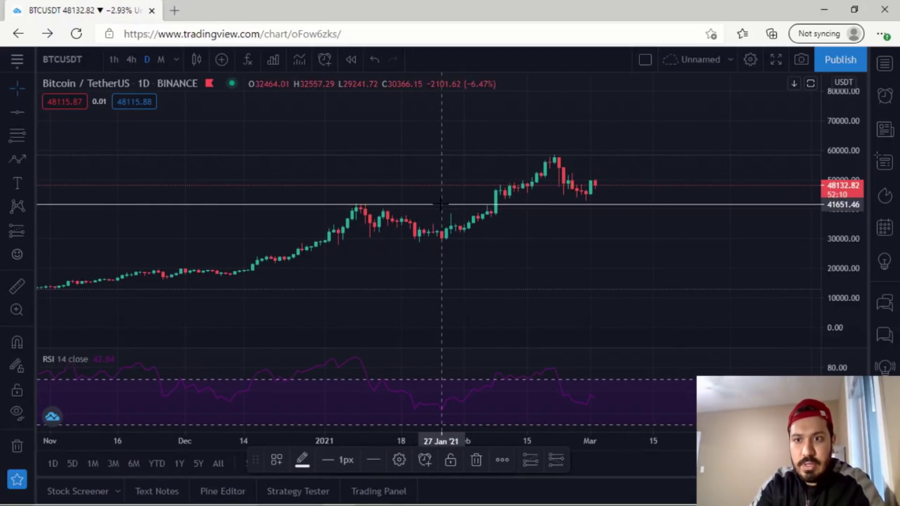
{"action": "left_click", "coordinate": [516, 244]}
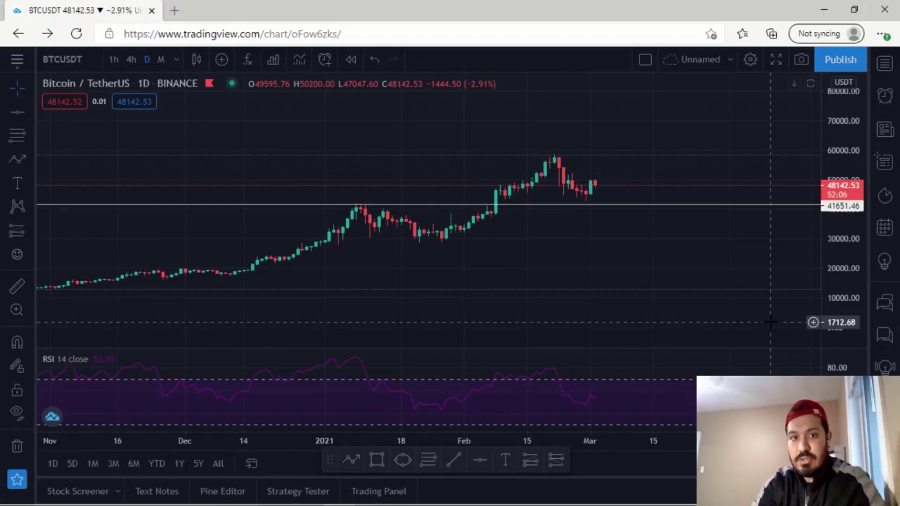
Draw a Fibonacci retracement from the late January low at about 29300 up to the February high at about 58834.
{"action": "scroll", "coordinate": [669, 287], "scroll_direction": "up", "scroll_amount": 2}
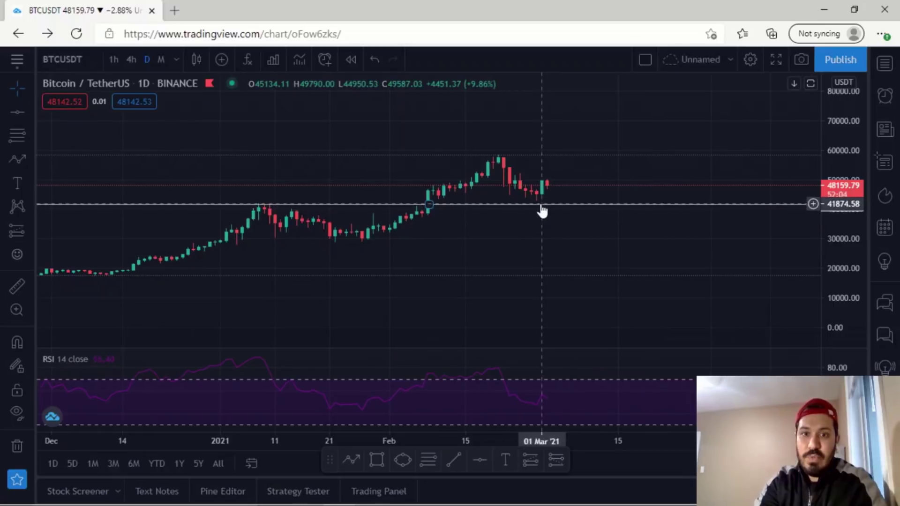
{"action": "left_click_drag", "start_coordinate": [834, 272], "coordinate": [823, 193]}
{"action": "left_click_drag", "start_coordinate": [640, 234], "coordinate": [617, 274]}
{"action": "left_click", "coordinate": [17, 136]}
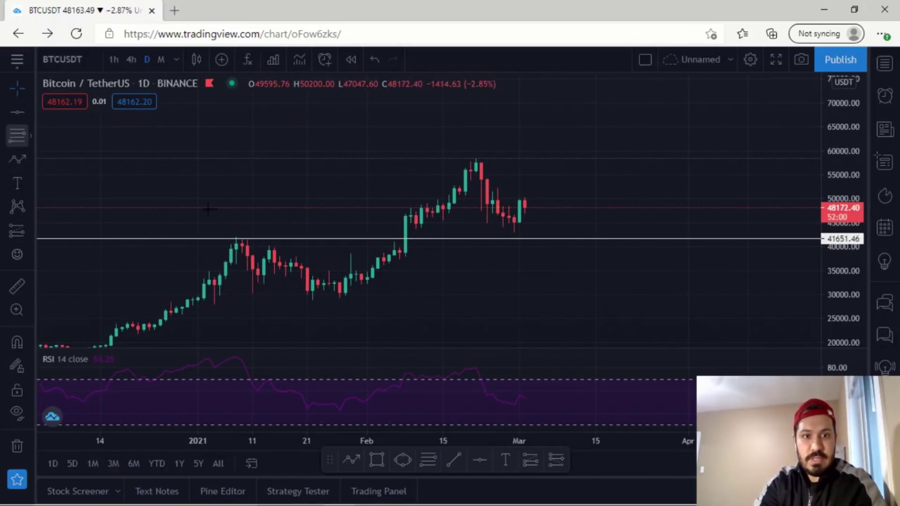
{"action": "left_click", "coordinate": [350, 297]}
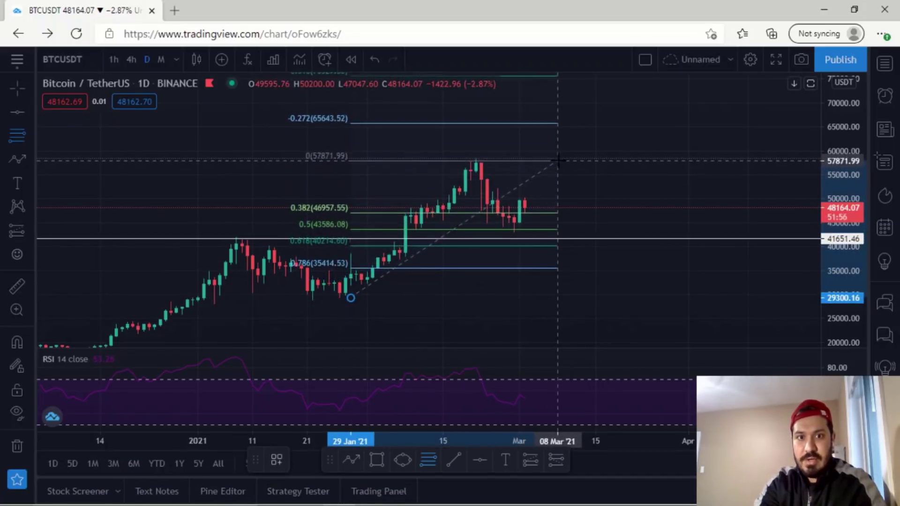
{"action": "left_click", "coordinate": [562, 156]}
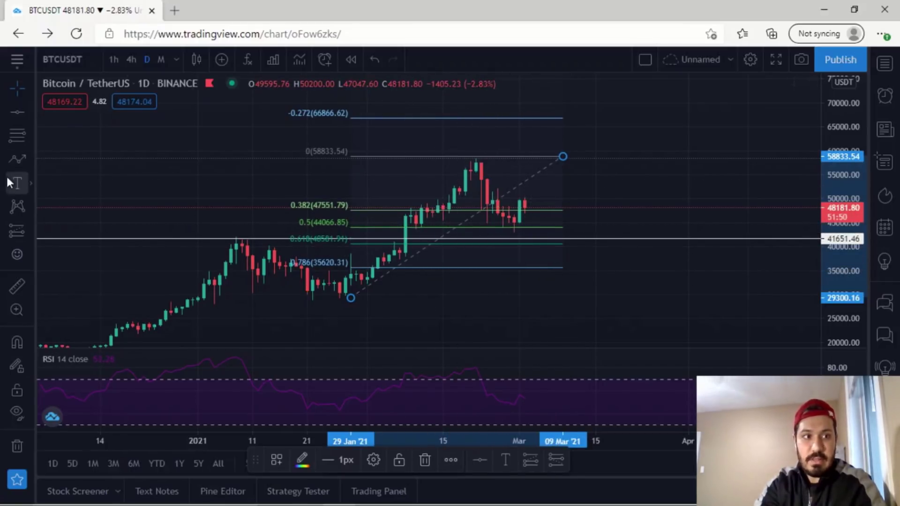
Add a horizontal line near the 0.5 retracement level at about 43861, and delete the Fibonacci retracement.
{"action": "left_click", "coordinate": [19, 113]}
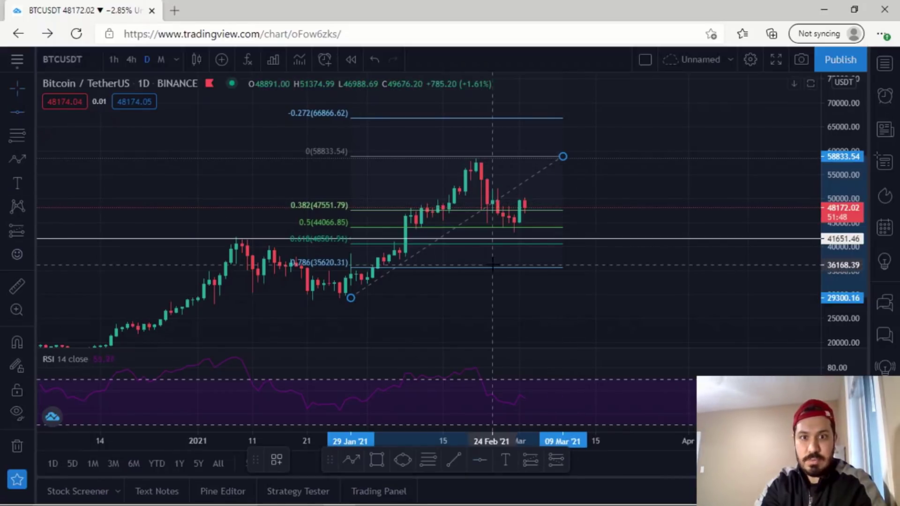
{"action": "left_click", "coordinate": [493, 229]}
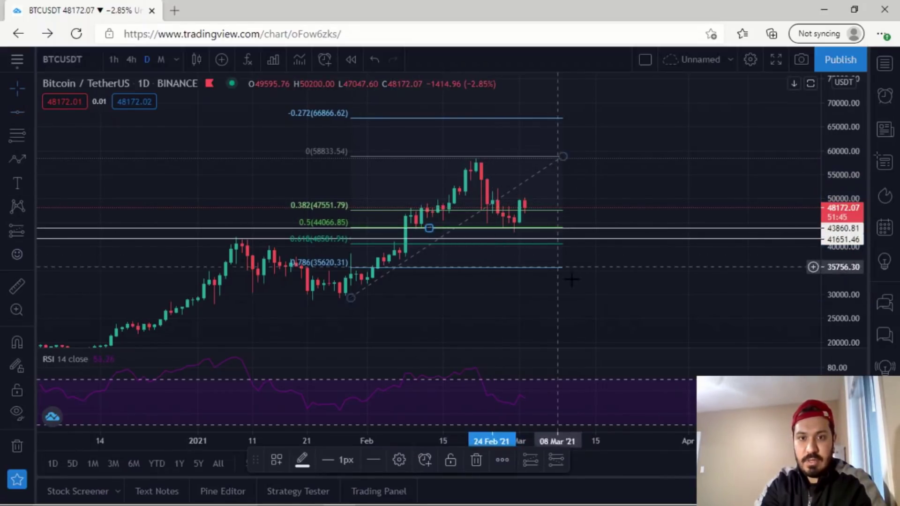
{"action": "left_click", "coordinate": [536, 174]}
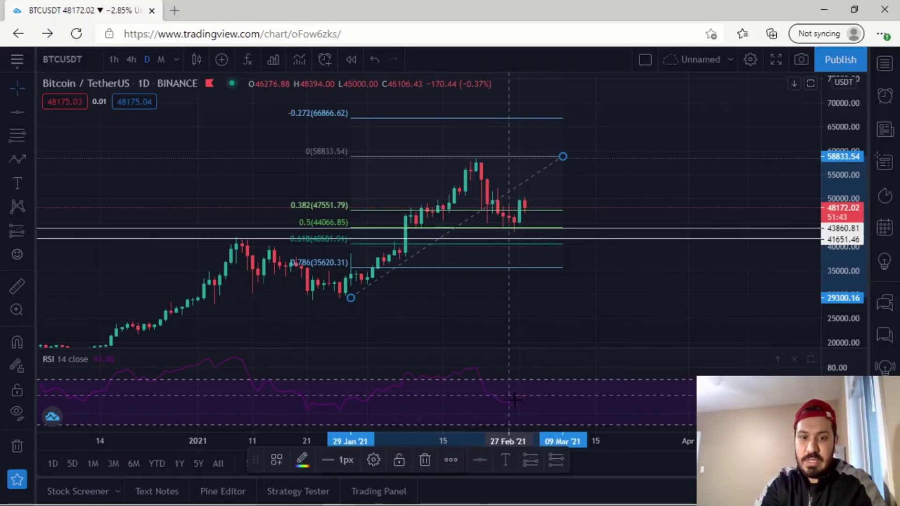
{"action": "left_click", "coordinate": [428, 461]}
Draw a rising trend line under the lows from 11 Dec '20 at about 17231 to 28 Mar '21 at about 46888.
{"action": "left_click_drag", "start_coordinate": [809, 319], "coordinate": [809, 230]}
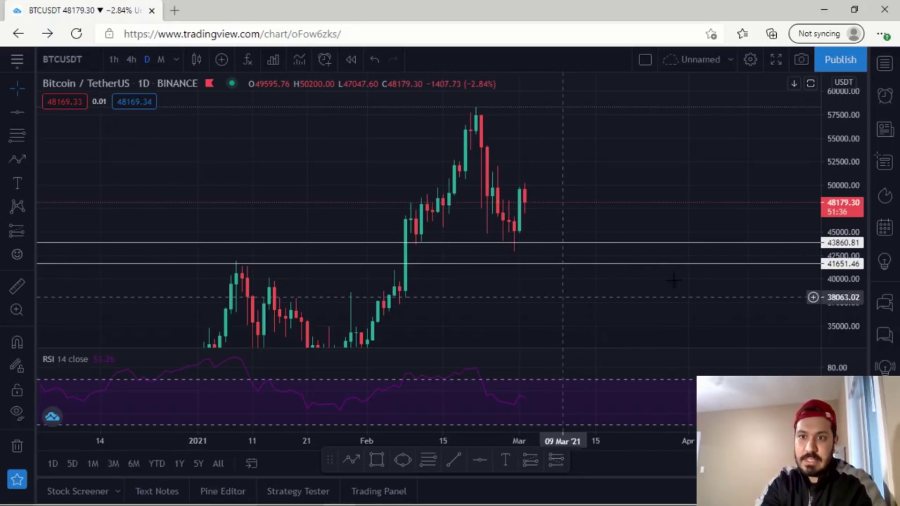
{"action": "left_click_drag", "start_coordinate": [843, 149], "coordinate": [833, 208]}
{"action": "left_click_drag", "start_coordinate": [552, 290], "coordinate": [511, 295]}
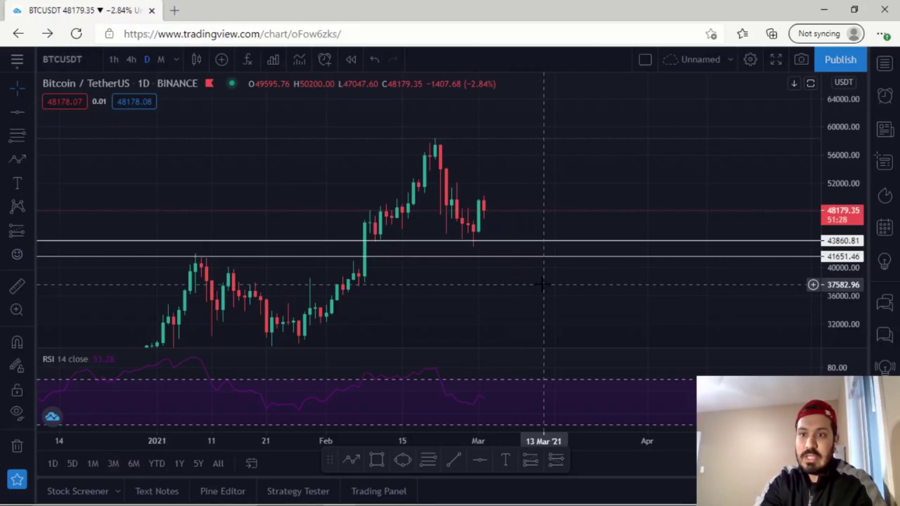
{"action": "left_click_drag", "start_coordinate": [527, 302], "coordinate": [518, 239]}
{"action": "scroll", "coordinate": [593, 247], "scroll_direction": "down", "scroll_amount": 2}
{"action": "left_click_drag", "start_coordinate": [832, 157], "coordinate": [837, 208]}
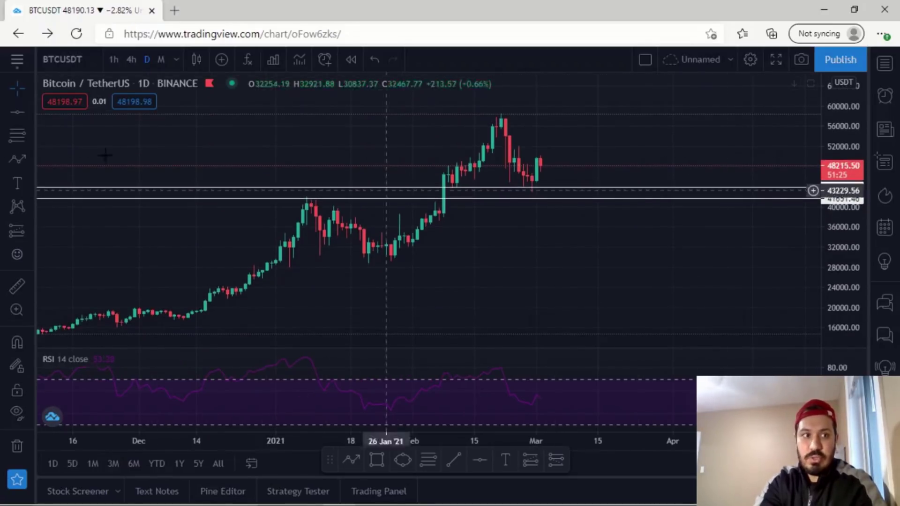
{"action": "left_click", "coordinate": [29, 113]}
{"action": "left_click", "coordinate": [92, 114]}
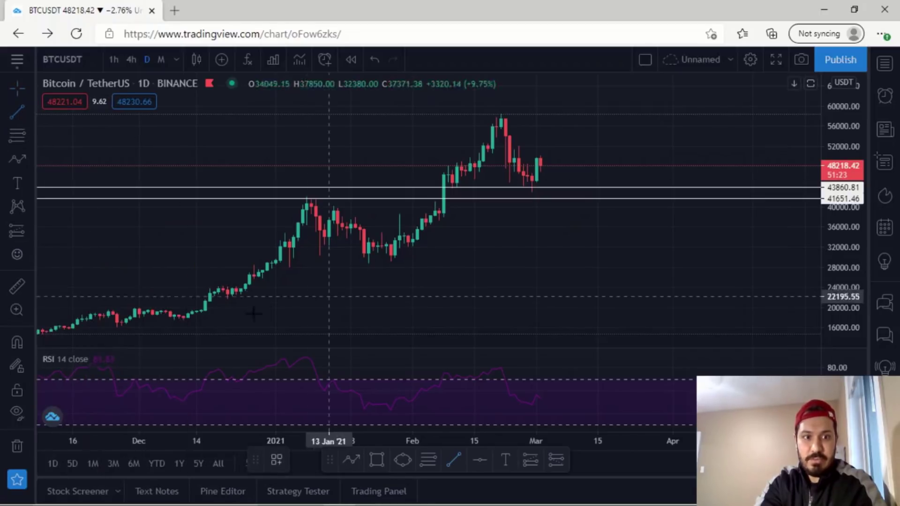
{"action": "left_click", "coordinate": [183, 322]}
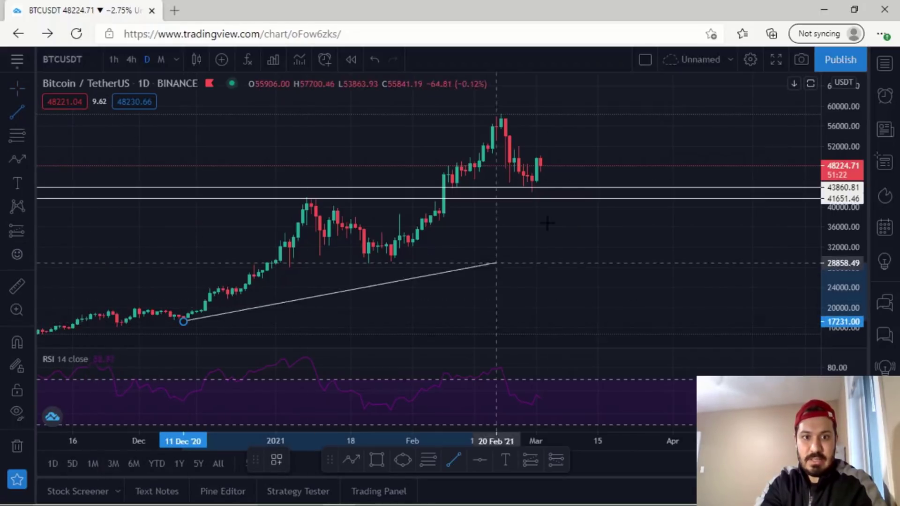
{"action": "left_click", "coordinate": [655, 172]}
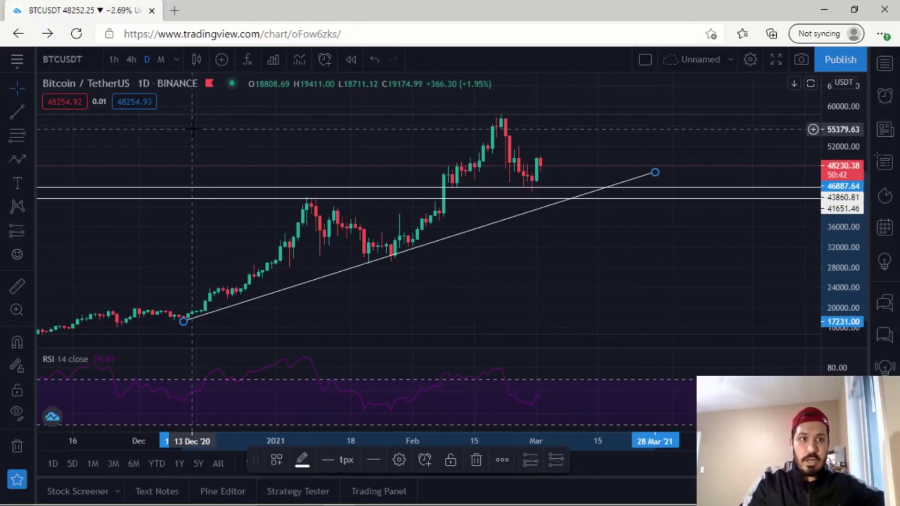
Switch to the 4-hour timeframe and draw a falling trend line from the 21 Feb '21 peak at about 58556 to 2 Mar '21 at about 42388.
{"action": "left_click", "coordinate": [131, 58]}
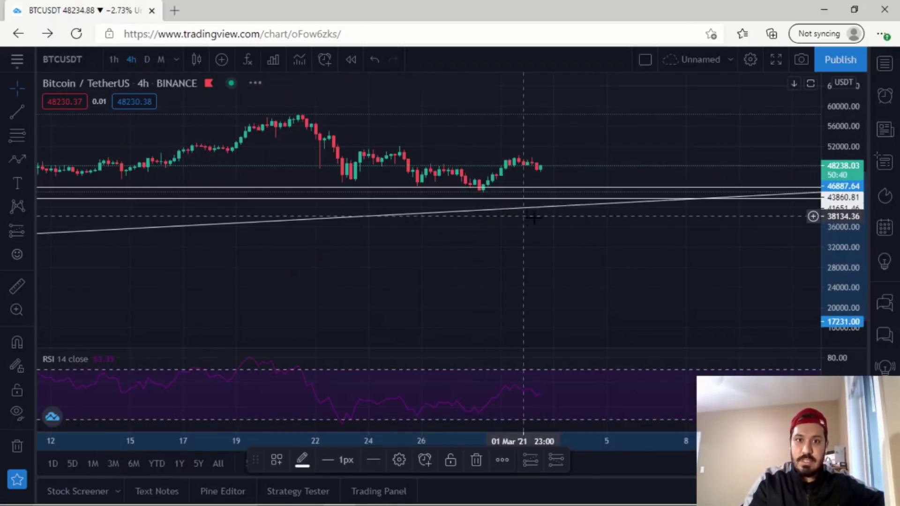
{"action": "left_click_drag", "start_coordinate": [843, 287], "coordinate": [829, 196]}
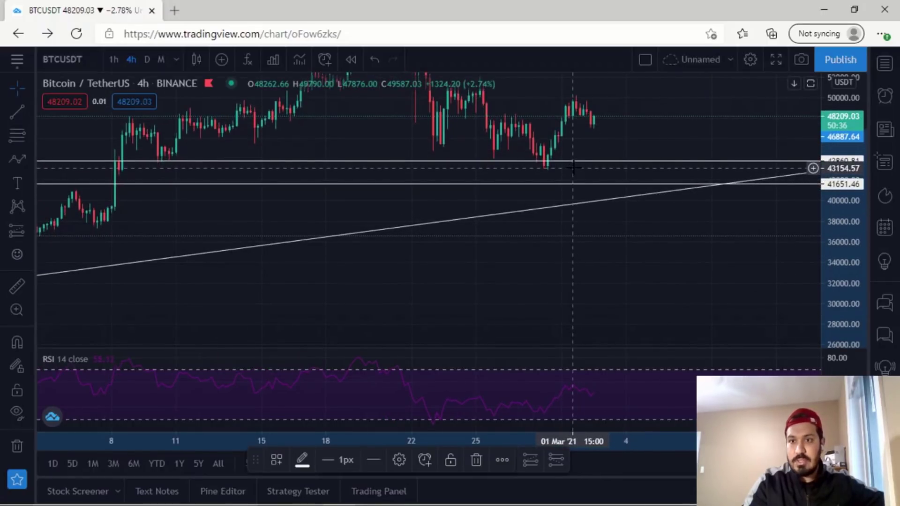
{"action": "left_click_drag", "start_coordinate": [604, 153], "coordinate": [582, 240]}
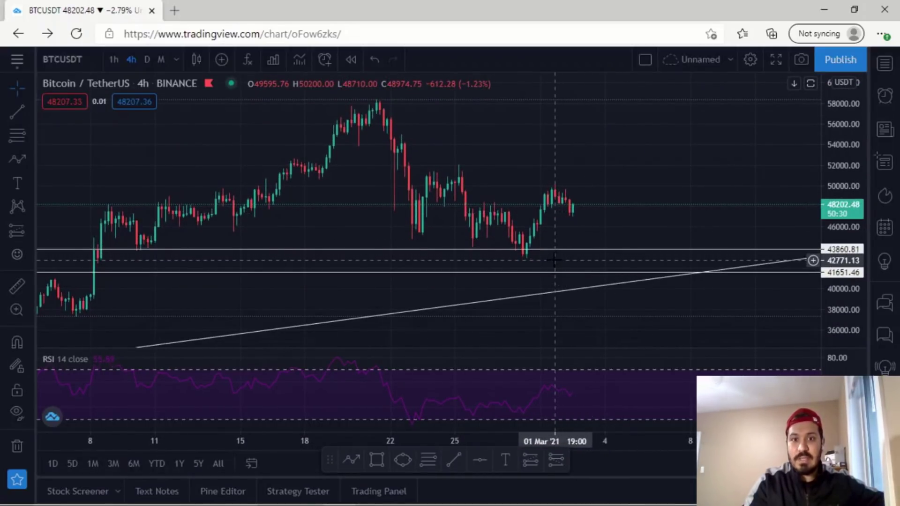
{"action": "left_click_drag", "start_coordinate": [623, 174], "coordinate": [612, 188]}
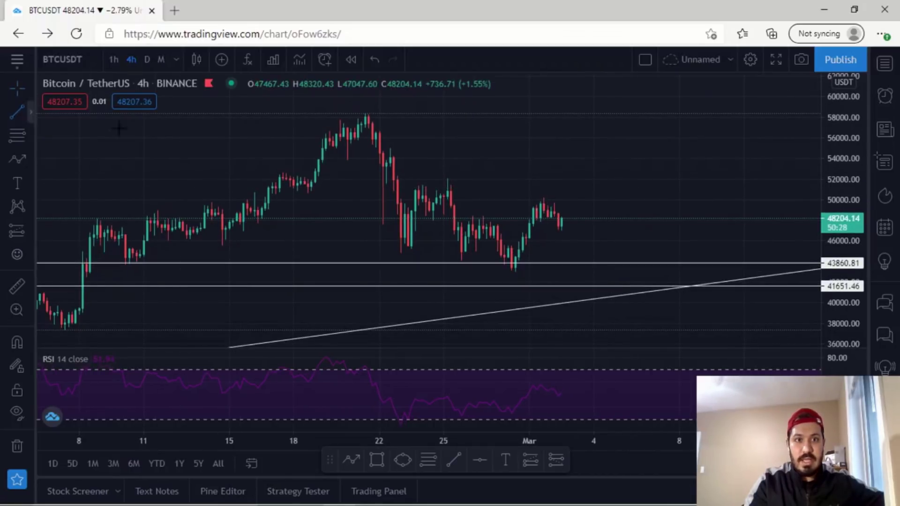
{"action": "left_click", "coordinate": [361, 111]}
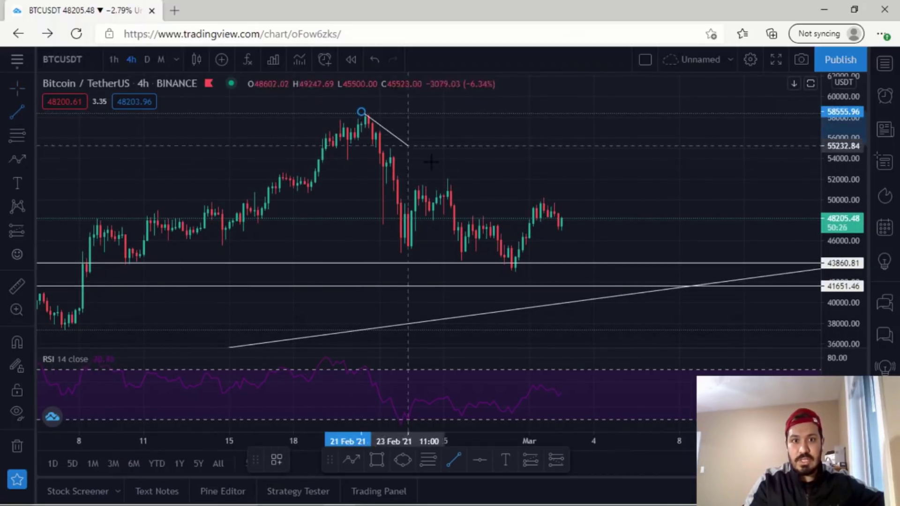
{"action": "left_click", "coordinate": [566, 278]}
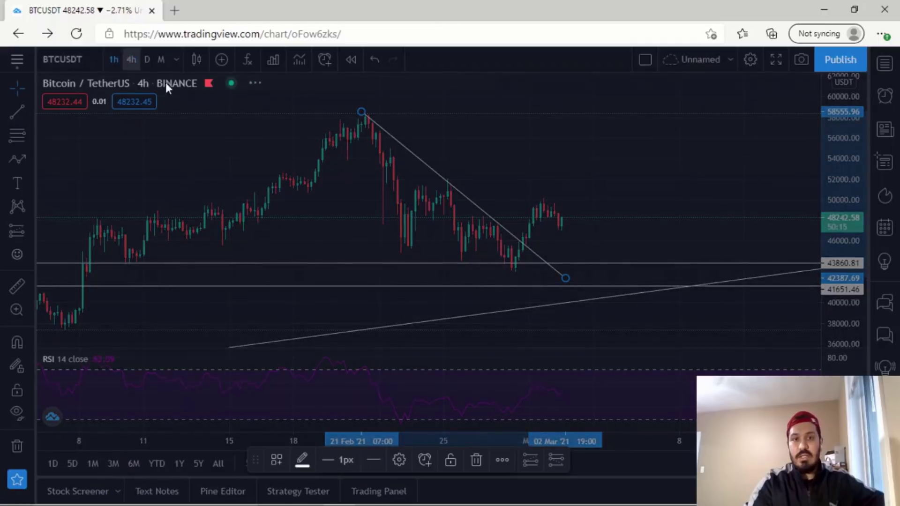
Examine the price around the falling trend line on the 1-hour chart, and return to the 4-hour timeframe.
{"action": "left_click_drag", "start_coordinate": [840, 284], "coordinate": [799, 158]}
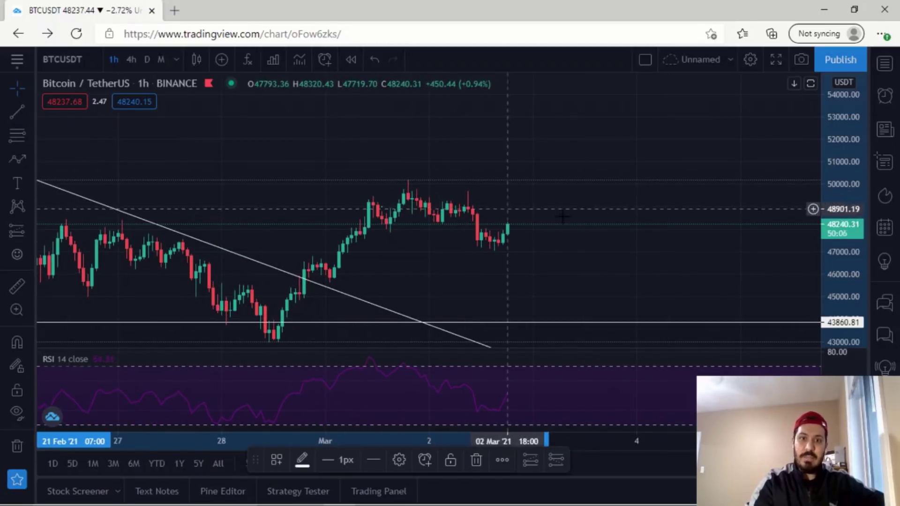
{"action": "scroll", "coordinate": [563, 234], "scroll_direction": "down", "scroll_amount": 3}
{"action": "left_click", "coordinate": [132, 60]}
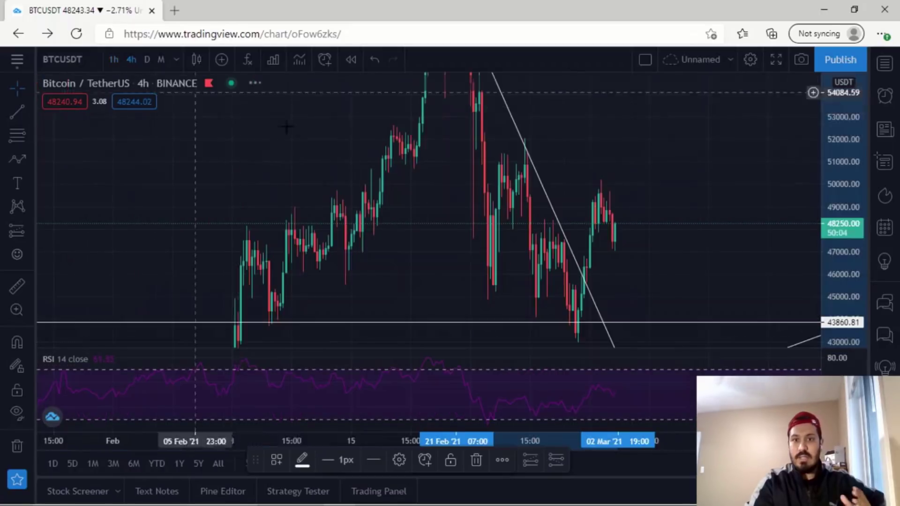
{"action": "left_click_drag", "start_coordinate": [658, 234], "coordinate": [642, 210]}
{"action": "left_click_drag", "start_coordinate": [845, 134], "coordinate": [842, 211]}
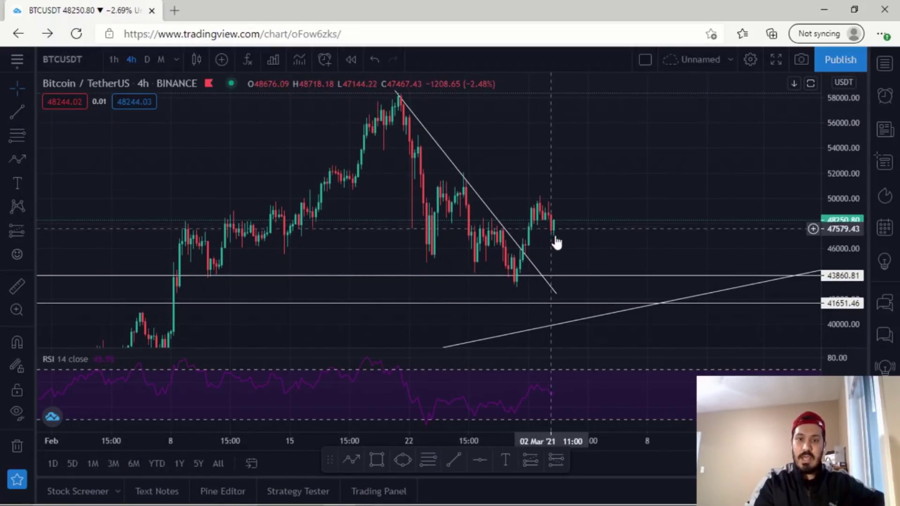
{"action": "left_click_drag", "start_coordinate": [557, 160], "coordinate": [557, 177]}
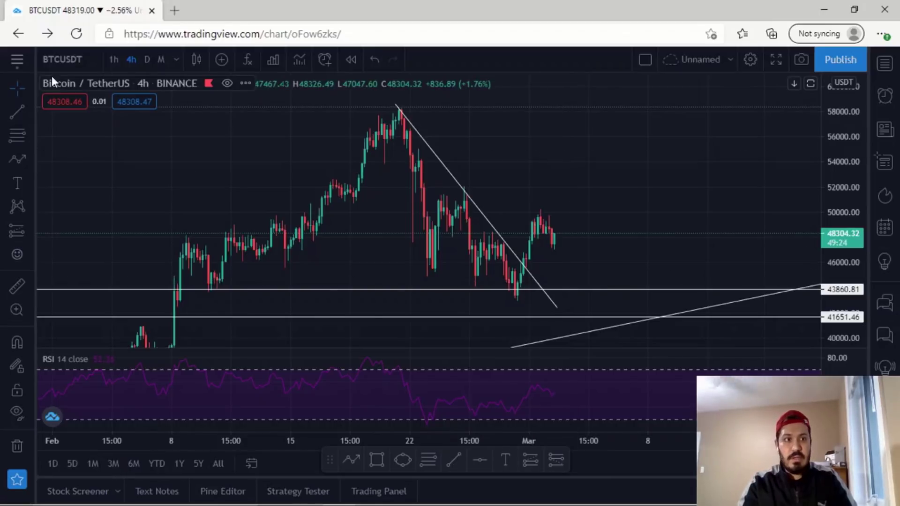
Draw a Fibonacci retracement on the 4-hour chart from the 28 Feb '21 low at about 42975 up to the recent high at about 50196.
{"action": "left_click", "coordinate": [16, 136]}
{"action": "left_click", "coordinate": [523, 300]}
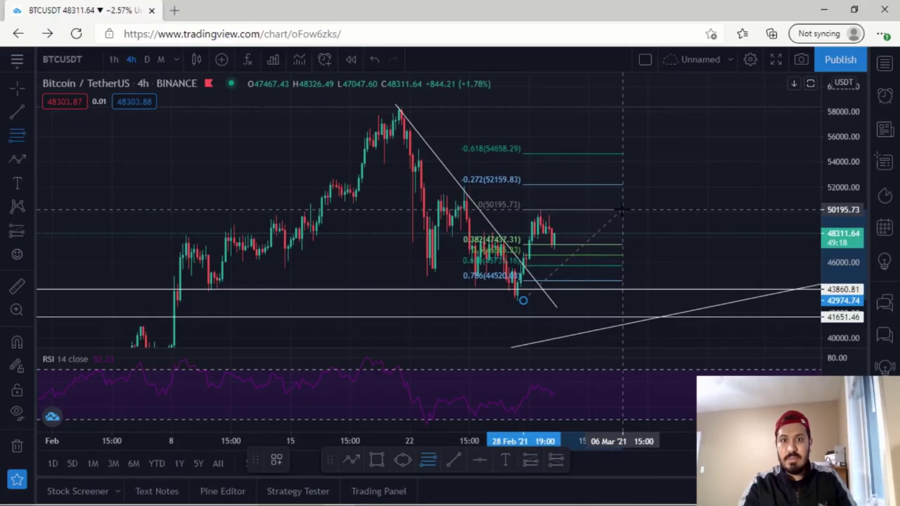
{"action": "left_click", "coordinate": [622, 210]}
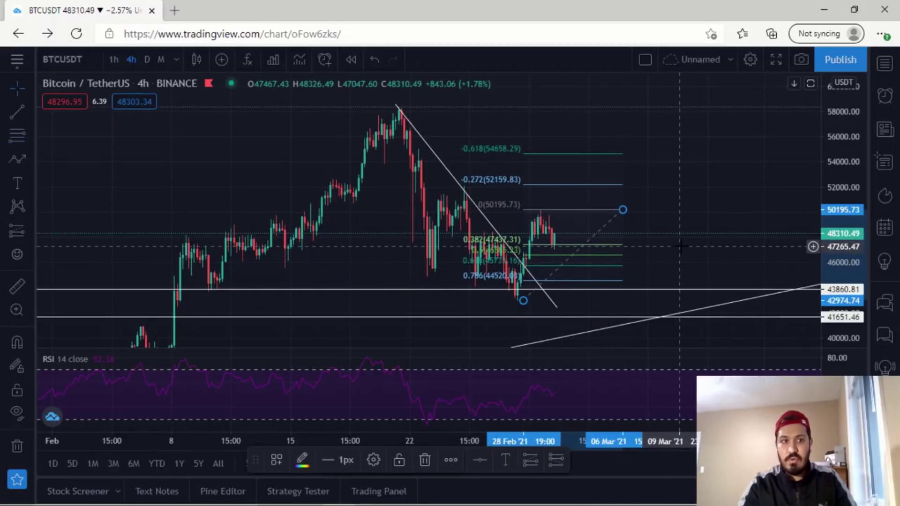
{"action": "scroll", "coordinate": [632, 253], "scroll_direction": "up", "scroll_amount": 1}
{"action": "left_click_drag", "start_coordinate": [845, 259], "coordinate": [844, 182]}
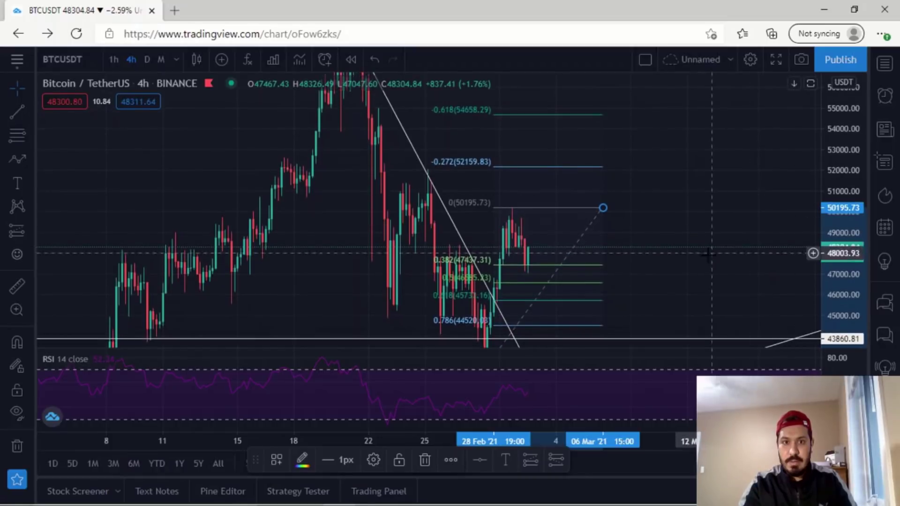
{"action": "left_click_drag", "start_coordinate": [708, 248], "coordinate": [711, 197]}
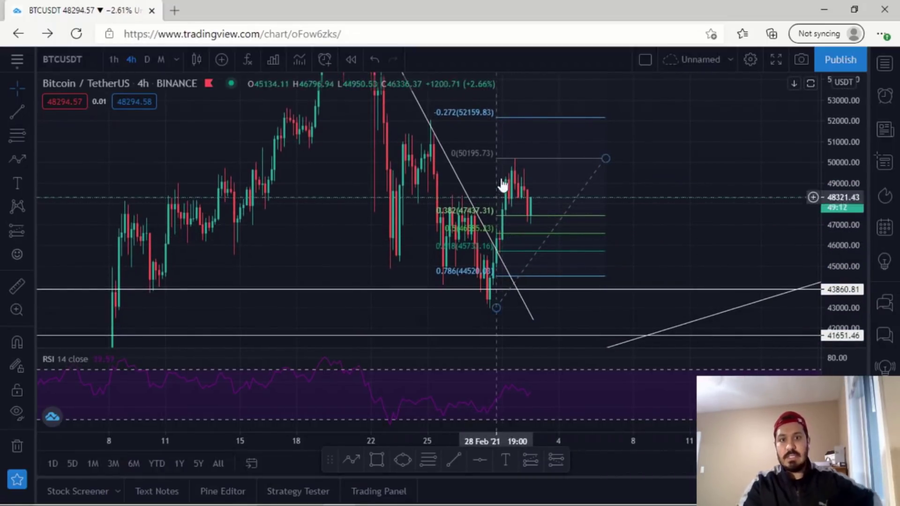
Draw a rectangle between the 0.5 and 0.618 Fibonacci levels, from 28 Feb '21 at about 46575 to 8 Mar '21 at about 45750.
{"action": "left_click_drag", "start_coordinate": [377, 227], "coordinate": [181, 211]}
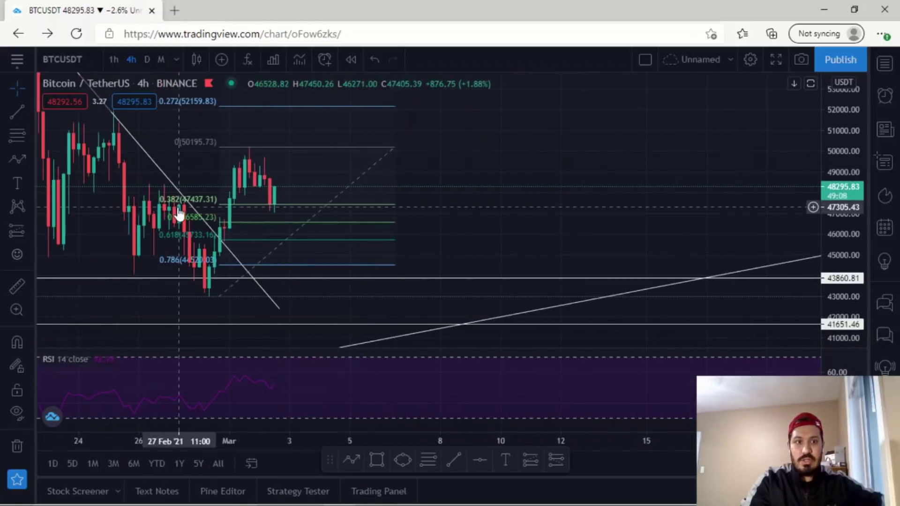
{"action": "left_click_drag", "start_coordinate": [539, 233], "coordinate": [604, 244]}
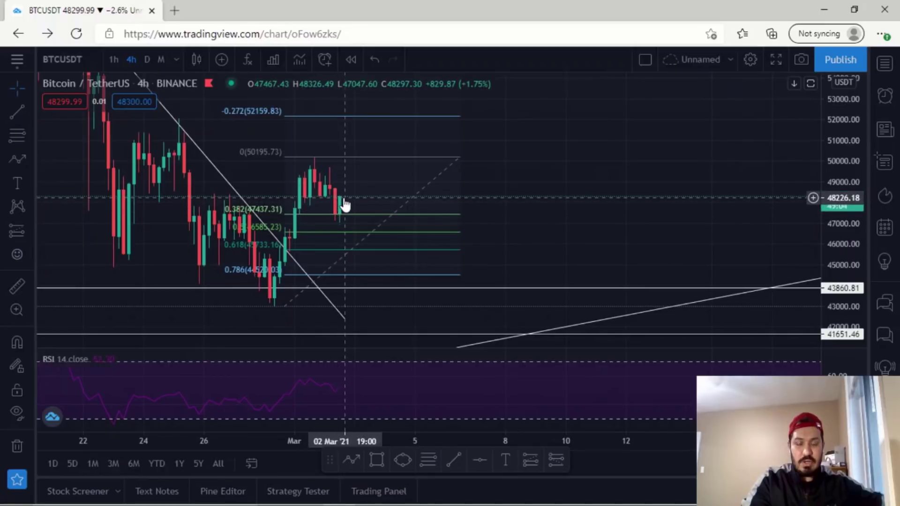
{"action": "left_click", "coordinate": [29, 134]}
{"action": "left_click", "coordinate": [29, 182]}
{"action": "left_click", "coordinate": [28, 183]}
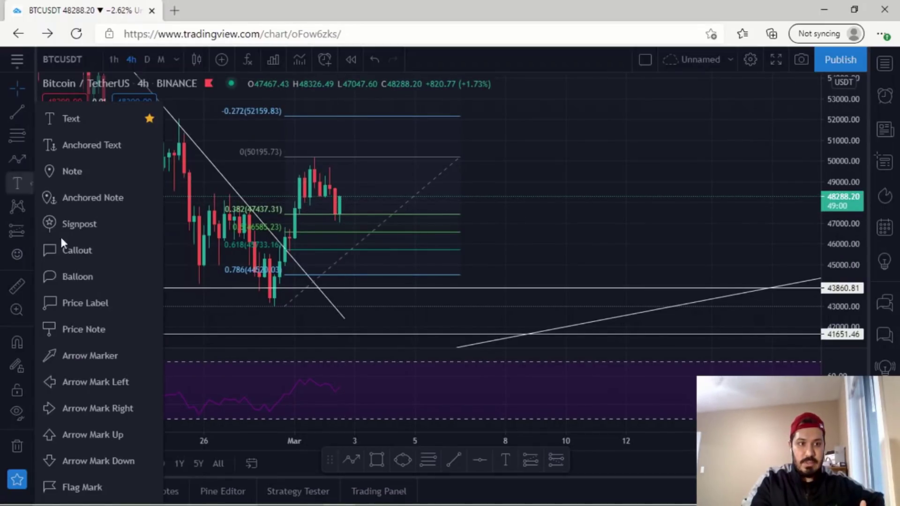
{"action": "left_click", "coordinate": [30, 209]}
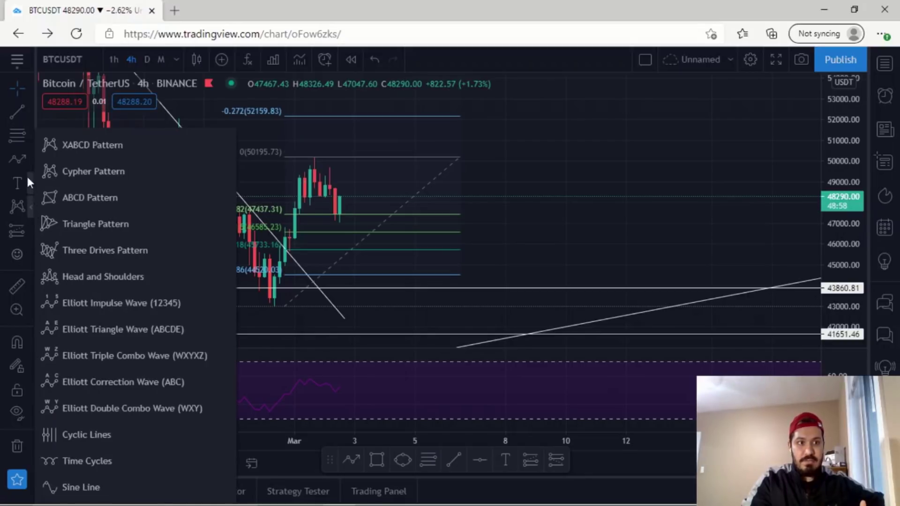
{"action": "left_click", "coordinate": [27, 160]}
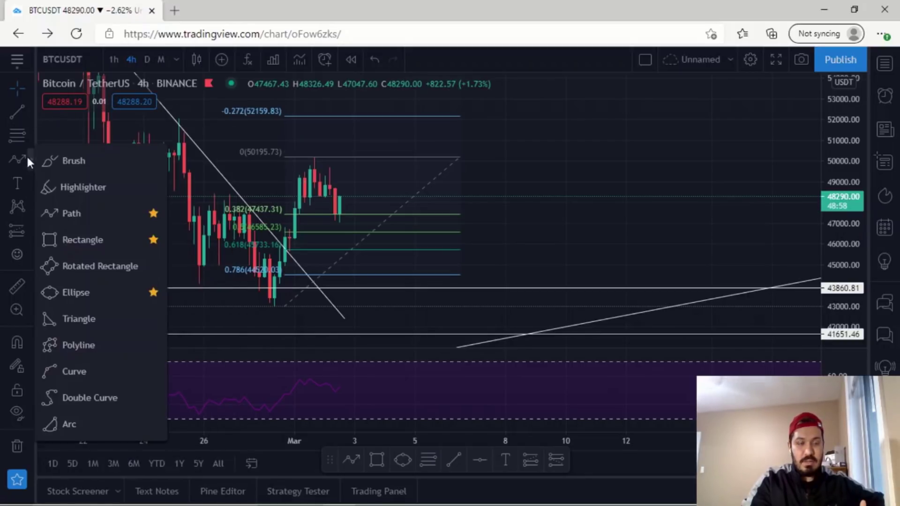
{"action": "left_click", "coordinate": [75, 243]}
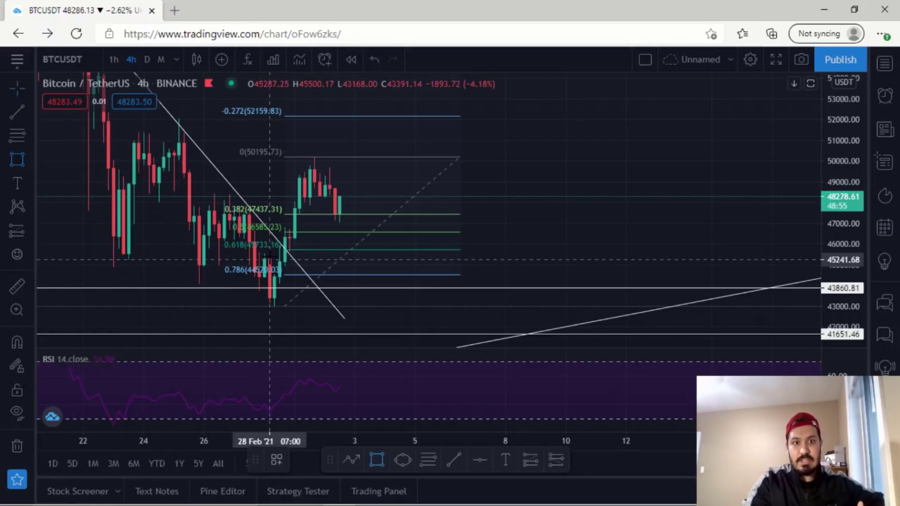
{"action": "left_click", "coordinate": [275, 232]}
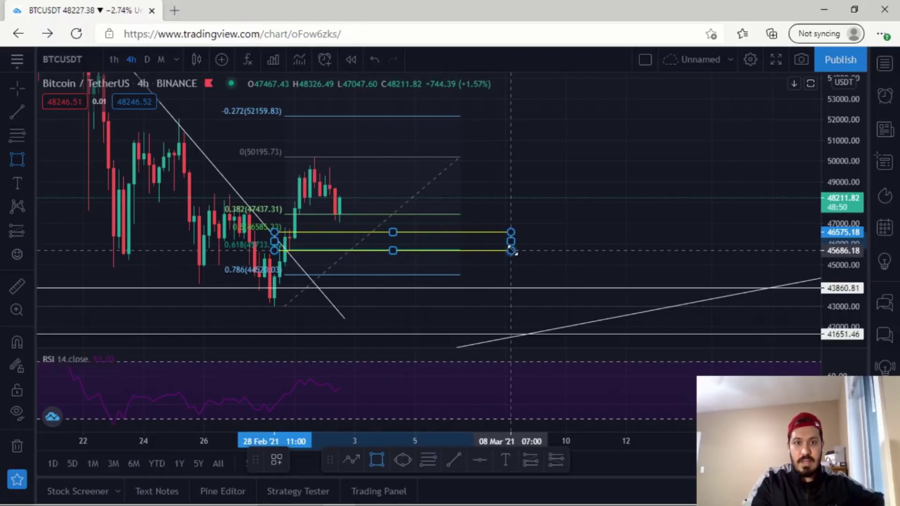
{"action": "left_click", "coordinate": [515, 249]}
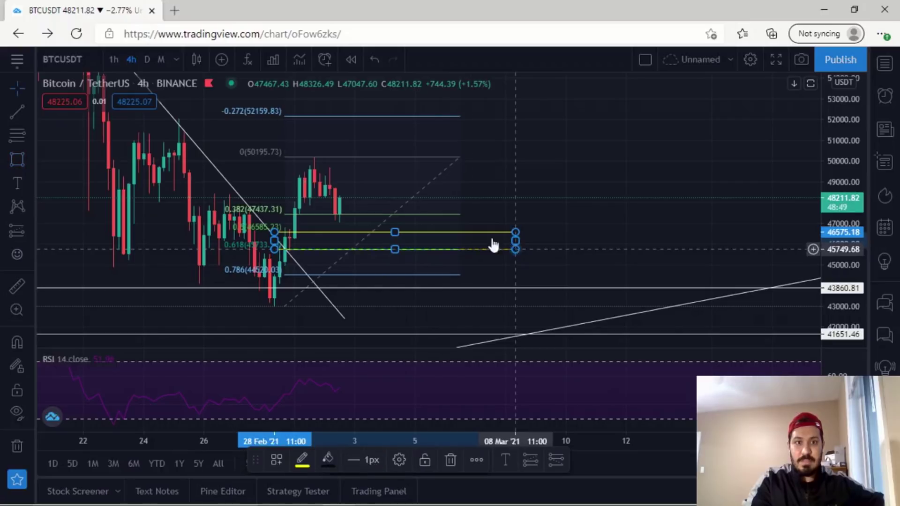
Delete the Fibonacci retracement from the 4-hour chart, keeping the yellow rectangle.
{"action": "left_click", "coordinate": [423, 192]}
{"action": "key", "text": "Delete"}
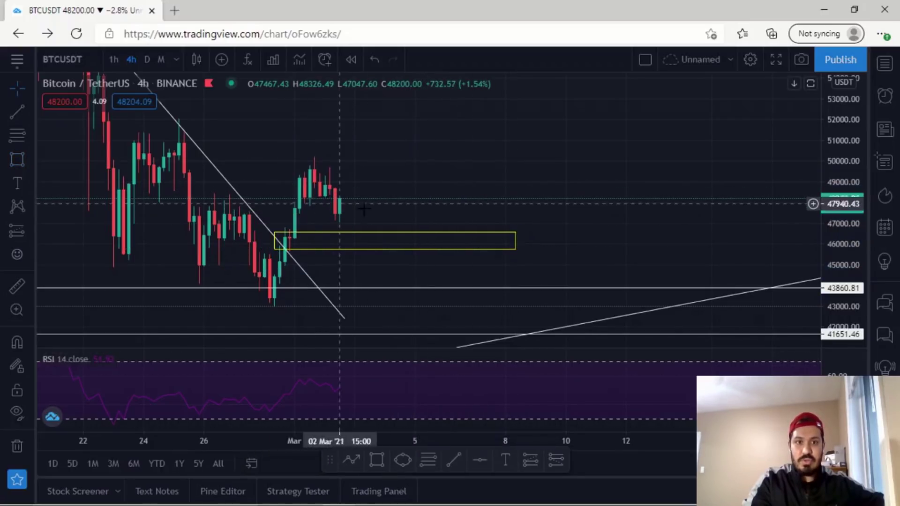
{"action": "scroll", "coordinate": [344, 209], "scroll_direction": "down", "scroll_amount": 2}
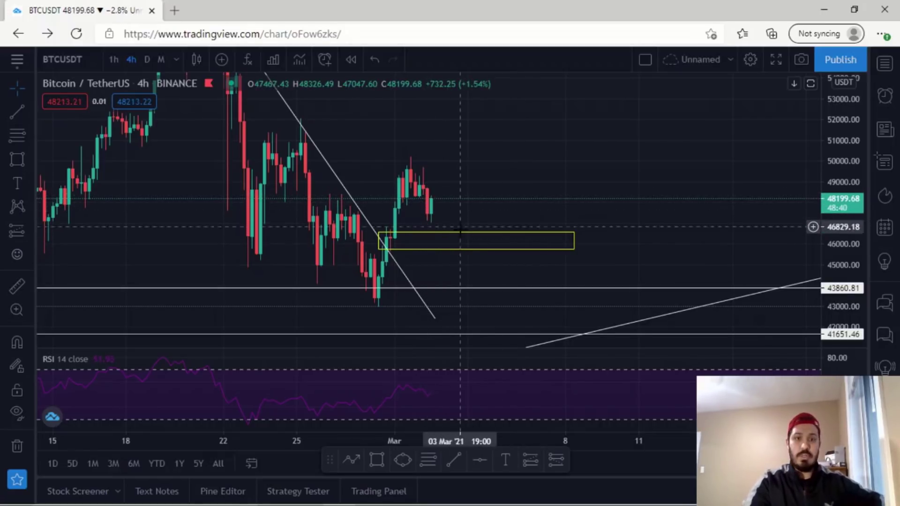
{"action": "scroll", "coordinate": [525, 195], "scroll_direction": "down", "scroll_amount": 1}
{"action": "left_click_drag", "start_coordinate": [585, 199], "coordinate": [584, 205]}
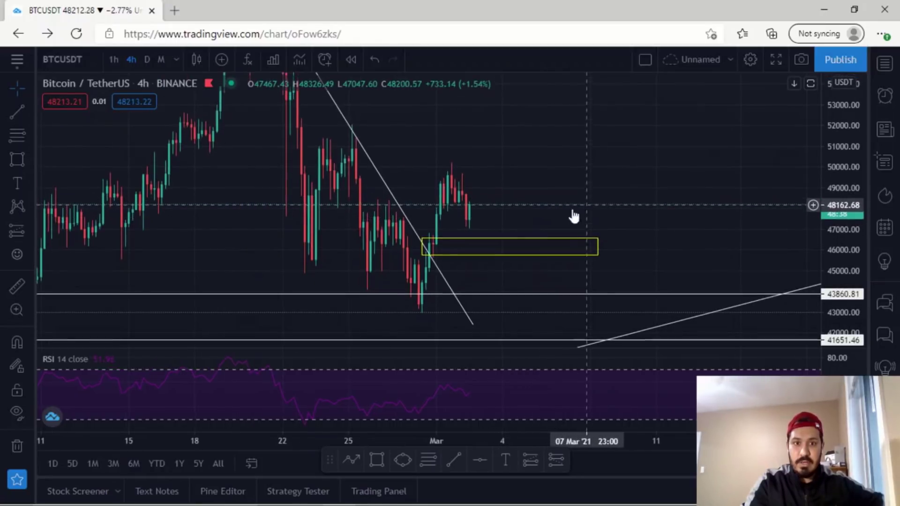
Add a horizontal line just below the yellow rectangle and adjust it to about 45591 along the earlier lows.
{"action": "left_click", "coordinate": [515, 255]}
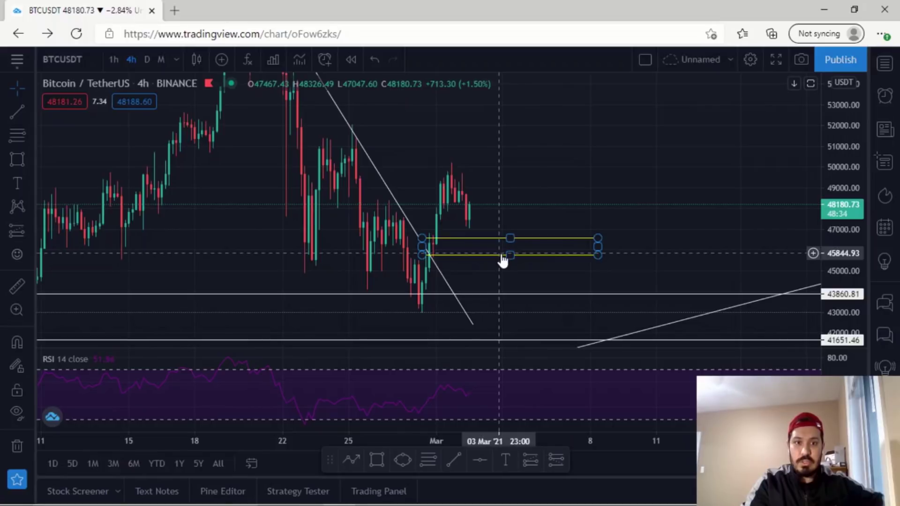
{"action": "left_click", "coordinate": [32, 112]}
{"action": "left_click", "coordinate": [94, 218]}
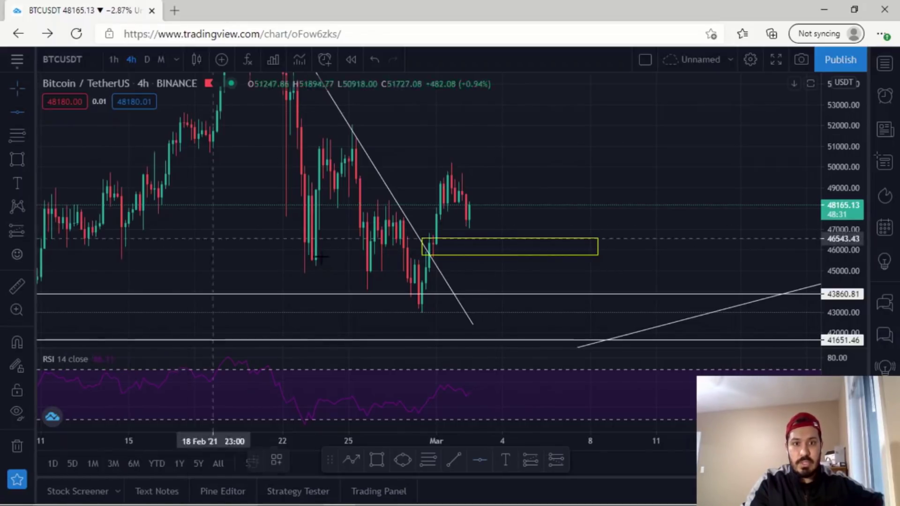
{"action": "left_click", "coordinate": [395, 252]}
{"action": "left_click_drag", "start_coordinate": [180, 259], "coordinate": [311, 266]}
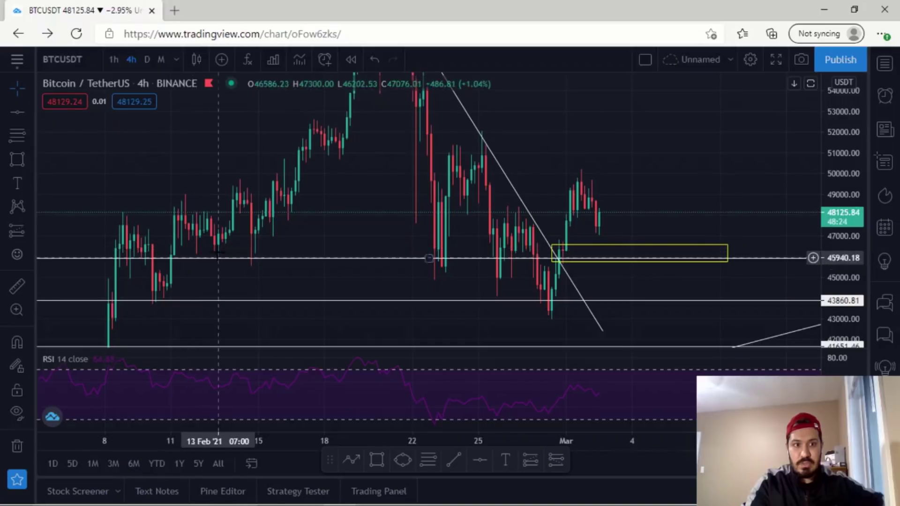
{"action": "left_click_drag", "start_coordinate": [405, 284], "coordinate": [354, 290]}
{"action": "left_click_drag", "start_coordinate": [406, 266], "coordinate": [405, 270]}
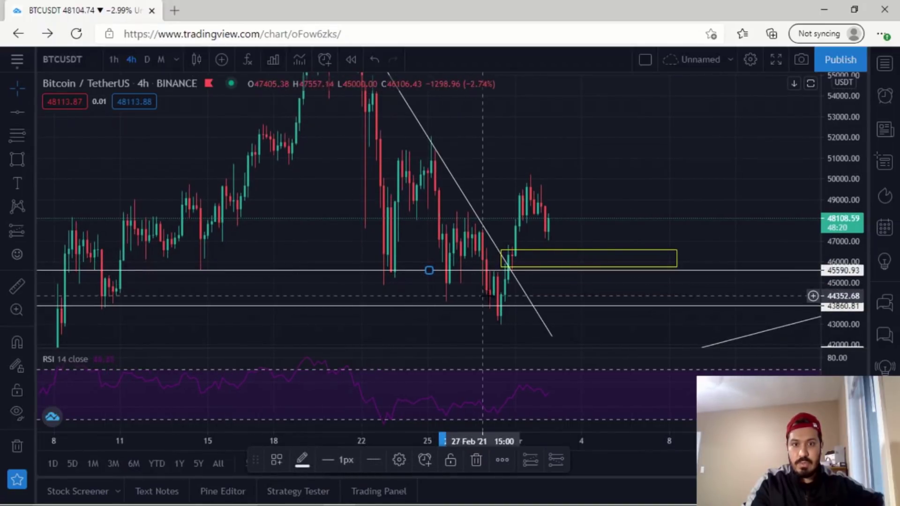
Switch to the 1-hour timeframe and stretch the price scale around the recent highs.
{"action": "left_click_drag", "start_coordinate": [490, 284], "coordinate": [425, 289]}
{"action": "left_click_drag", "start_coordinate": [661, 277], "coordinate": [584, 286]}
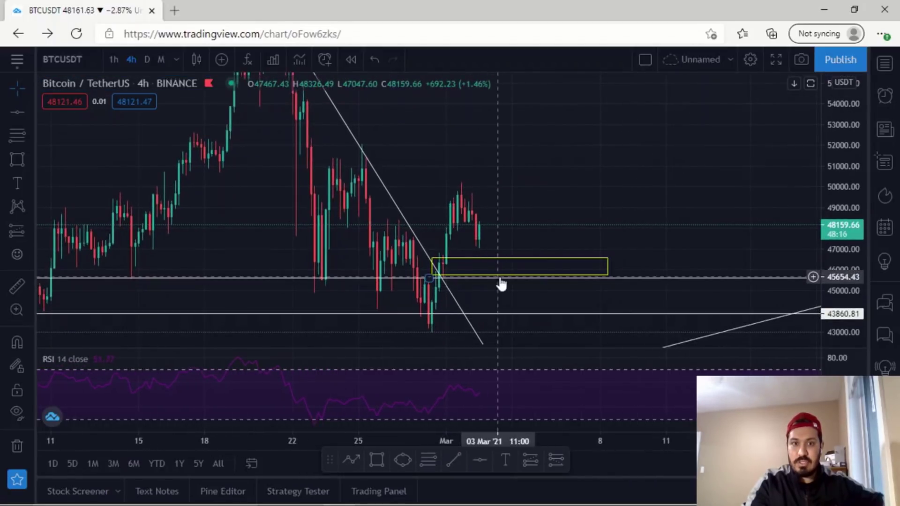
{"action": "scroll", "coordinate": [617, 231], "scroll_direction": "right", "scroll_amount": 4}
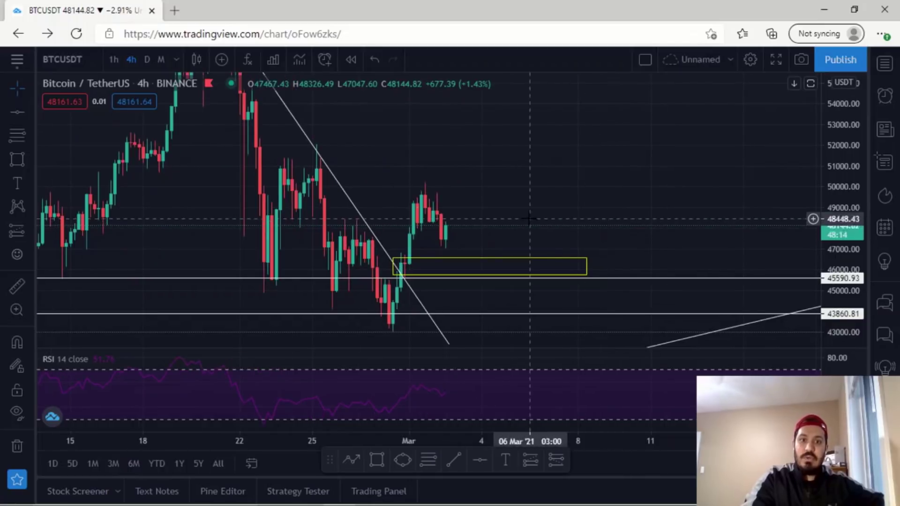
{"action": "left_click", "coordinate": [464, 268]}
{"action": "left_click_drag", "start_coordinate": [501, 207], "coordinate": [515, 214]}
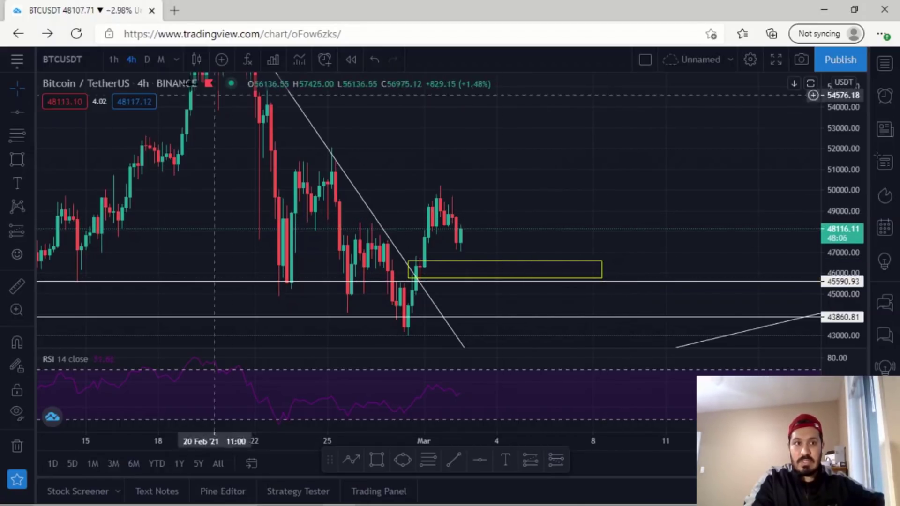
{"action": "left_click", "coordinate": [115, 57]}
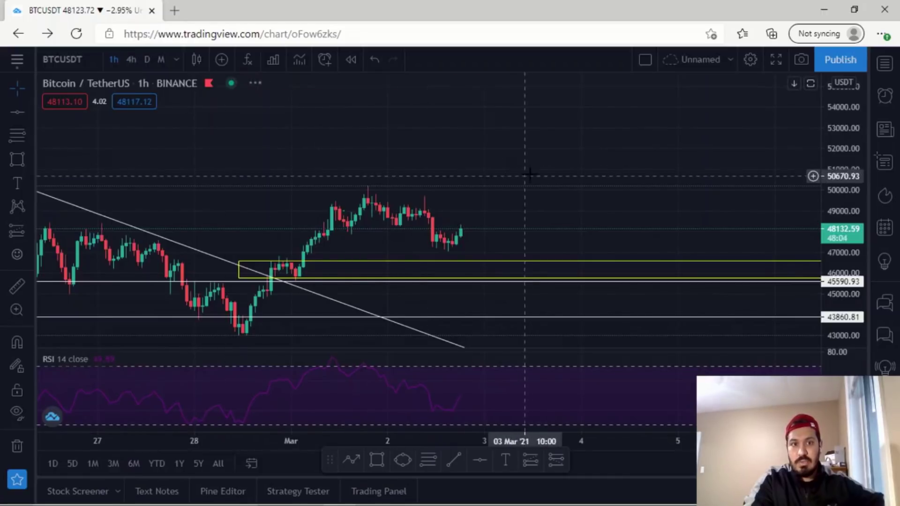
{"action": "scroll", "coordinate": [757, 217], "scroll_direction": "down", "scroll_amount": 2}
{"action": "left_click_drag", "start_coordinate": [824, 285], "coordinate": [806, 188]}
{"action": "left_click_drag", "start_coordinate": [513, 169], "coordinate": [515, 179]}
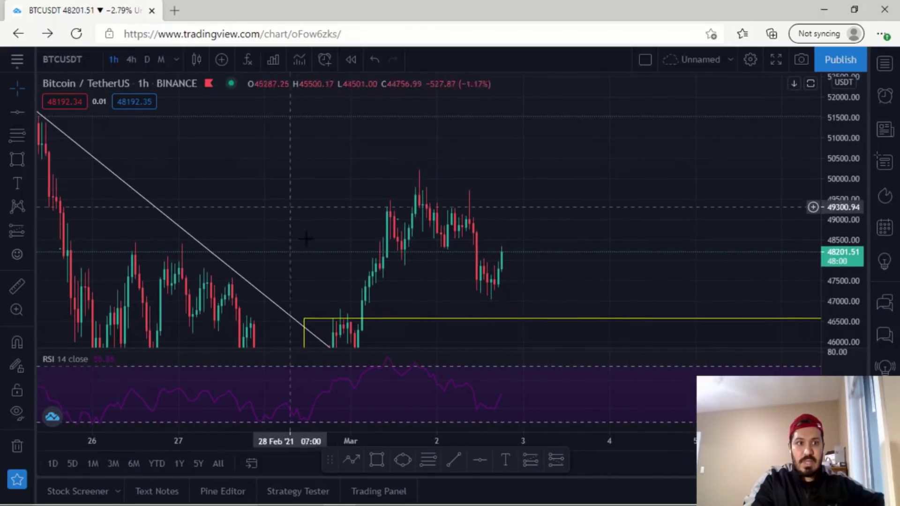
Mark the three recent peaks as a head and shoulders with green brush arcs over each top.
{"action": "left_click", "coordinate": [29, 112]}
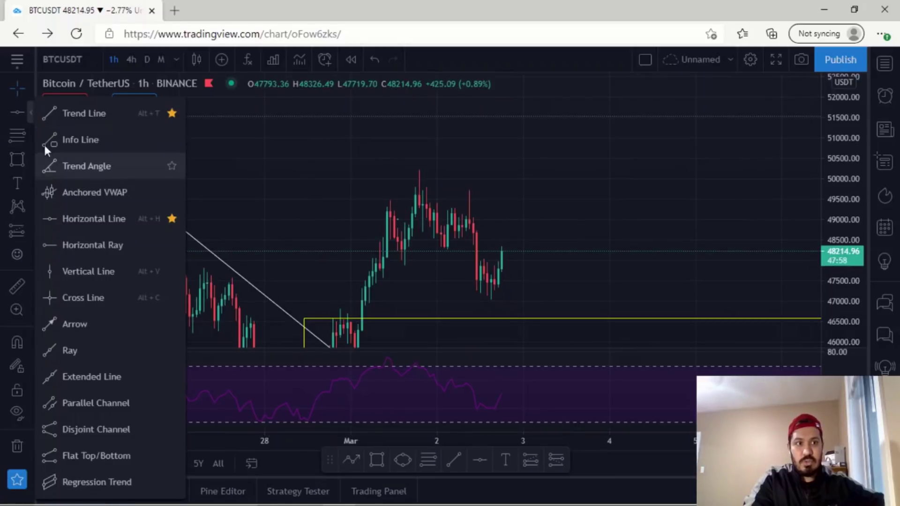
{"action": "left_click", "coordinate": [31, 139]}
{"action": "left_click", "coordinate": [30, 160]}
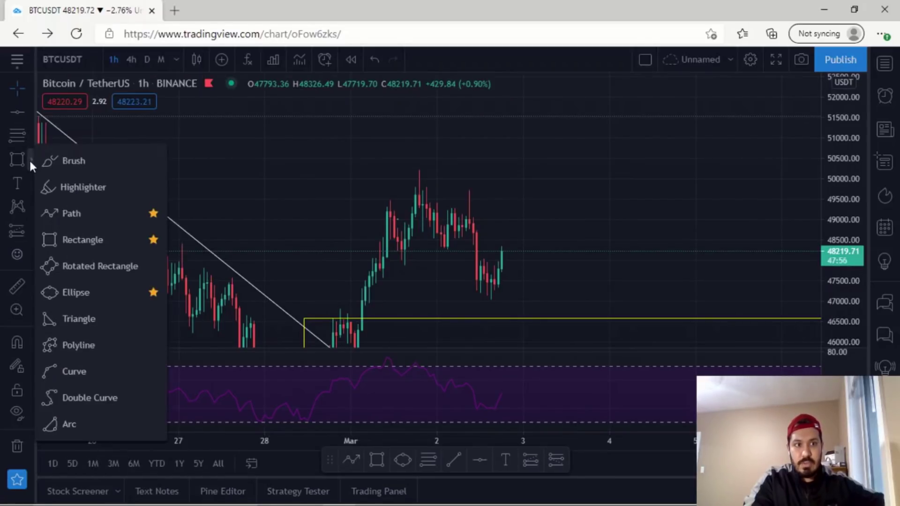
{"action": "left_click", "coordinate": [70, 164]}
{"action": "mouse_move", "coordinate": [361, 211]}
{"action": "left_mouse_down"}
{"action": "mouse_move", "coordinate": [372, 192]}
{"action": "mouse_move", "coordinate": [398, 204]}
{"action": "left_mouse_up"}
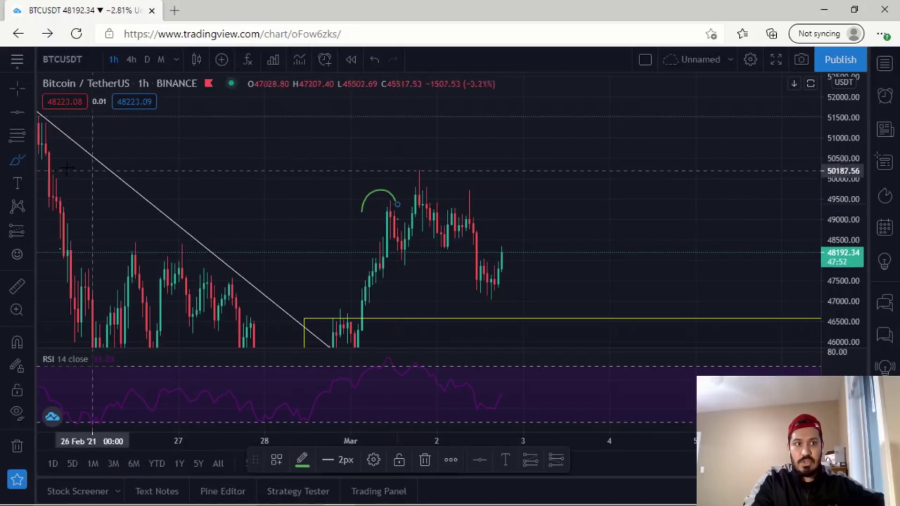
{"action": "mouse_move", "coordinate": [410, 172]}
{"action": "left_mouse_down"}
{"action": "mouse_move", "coordinate": [441, 172]}
{"action": "mouse_move", "coordinate": [440, 181]}
{"action": "mouse_move", "coordinate": [488, 197]}
{"action": "left_mouse_up"}
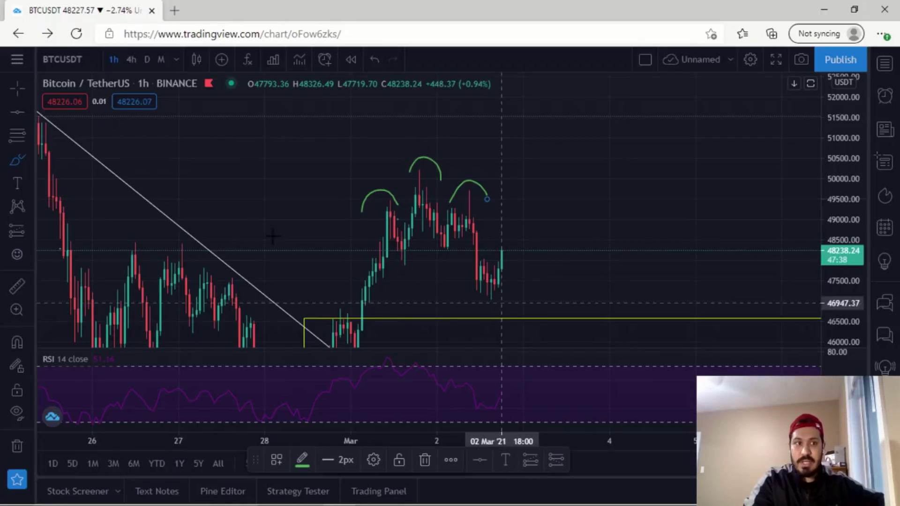
Draw a path from 2 Mar '21 at about 48511 down to 47050, up to 48450, and down to about 45658 on 3 Mar '21.
{"action": "left_click", "coordinate": [30, 114]}
{"action": "left_click", "coordinate": [31, 159]}
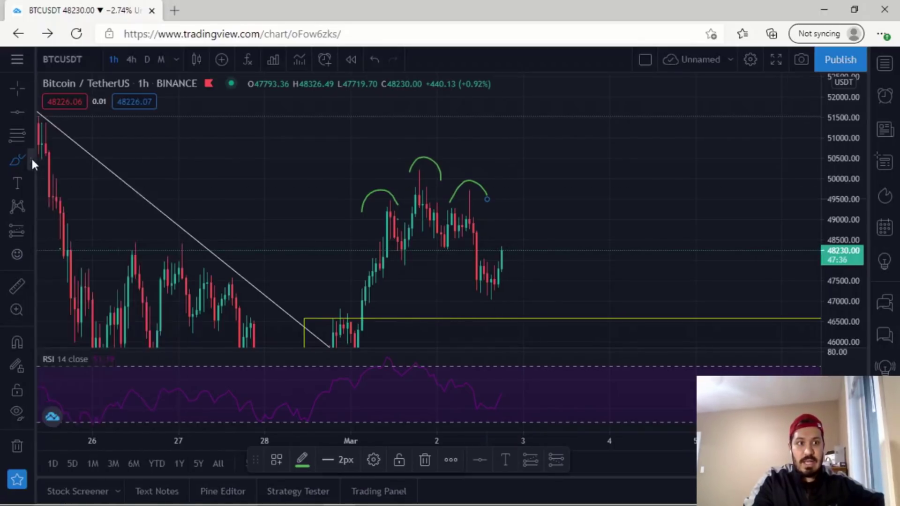
{"action": "left_click", "coordinate": [84, 216]}
{"action": "left_click", "coordinate": [466, 239]}
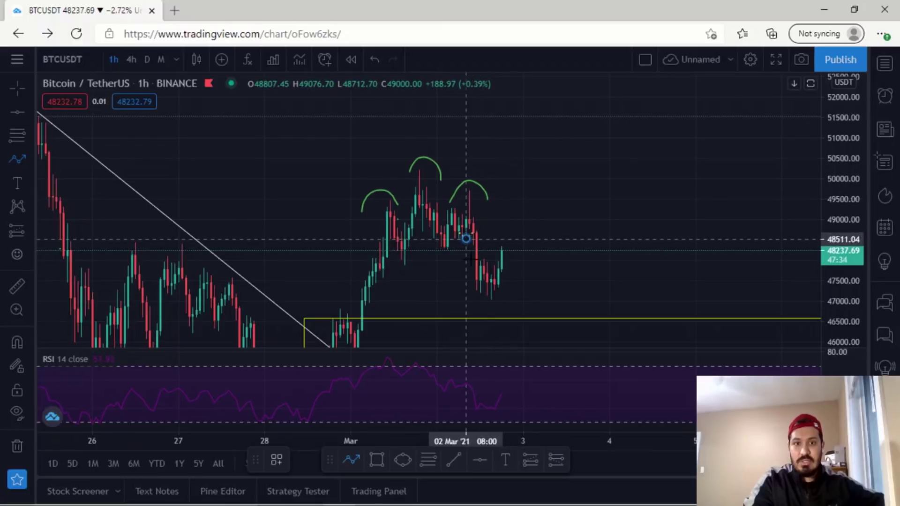
{"action": "left_click", "coordinate": [491, 300]}
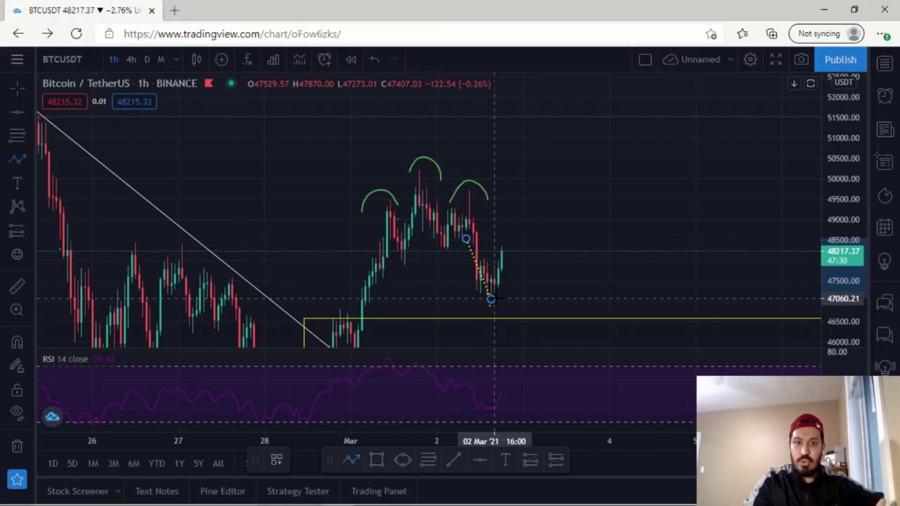
{"action": "left_click", "coordinate": [504, 242]}
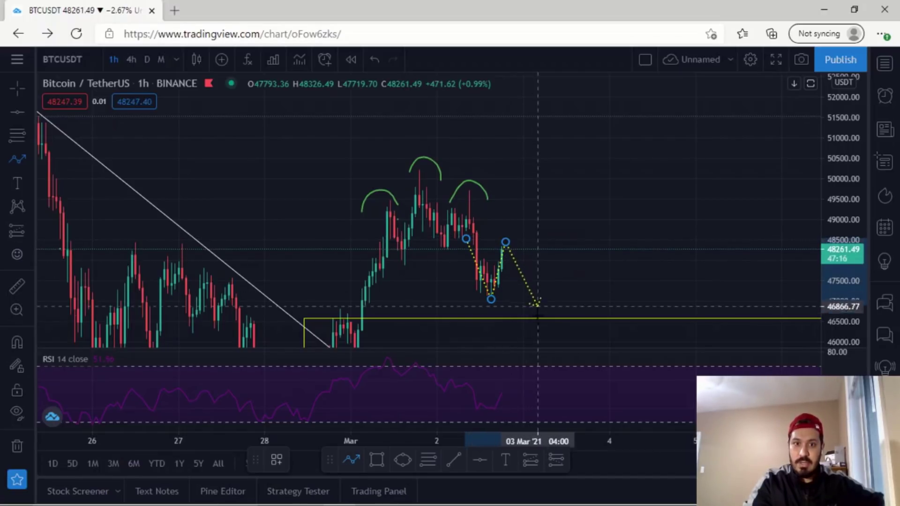
{"action": "left_click_drag", "start_coordinate": [544, 341], "coordinate": [501, 264]}
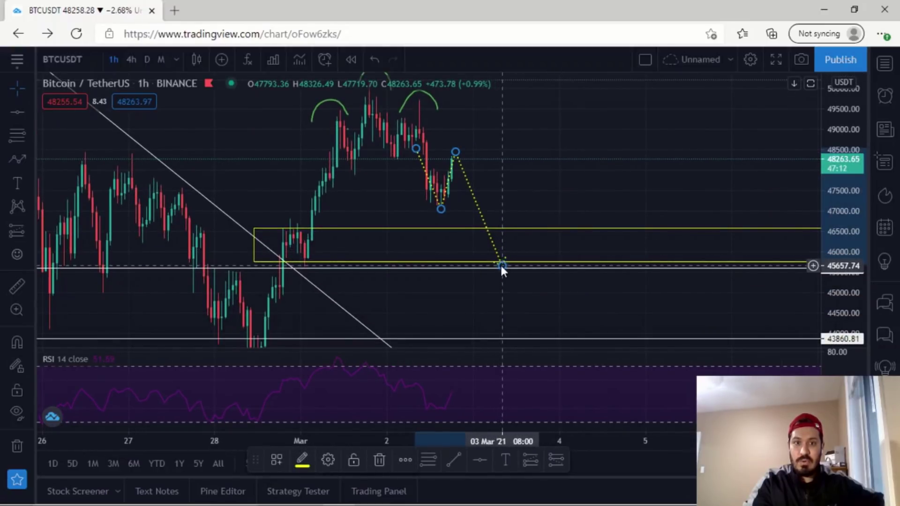
Examine the projected path on the 1-hour chart against the three marked peaks, the yellow zone and the support lines.
{"action": "left_click_drag", "start_coordinate": [538, 168], "coordinate": [536, 213]}
{"action": "scroll", "coordinate": [543, 207], "scroll_direction": "up", "scroll_amount": 4}
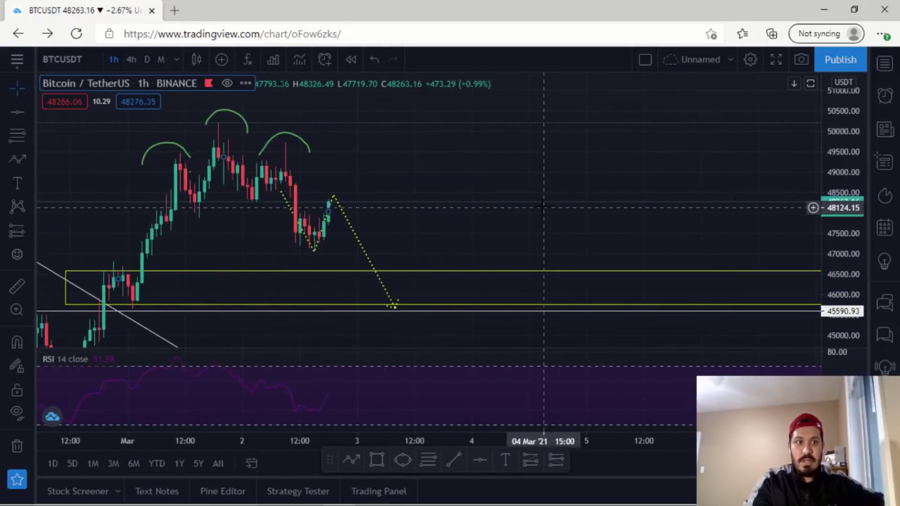
{"action": "left_click_drag", "start_coordinate": [424, 220], "coordinate": [713, 227]}
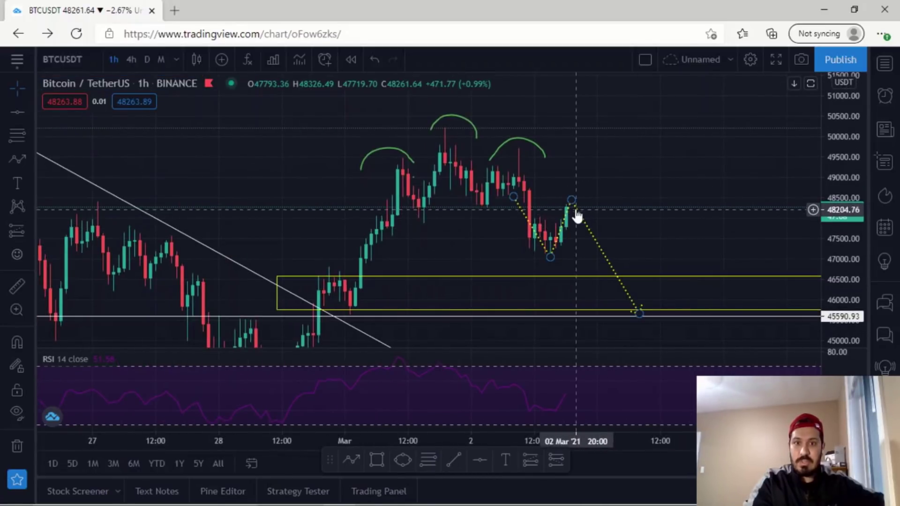
{"action": "left_click", "coordinate": [581, 224]}
{"action": "left_click", "coordinate": [596, 190]}
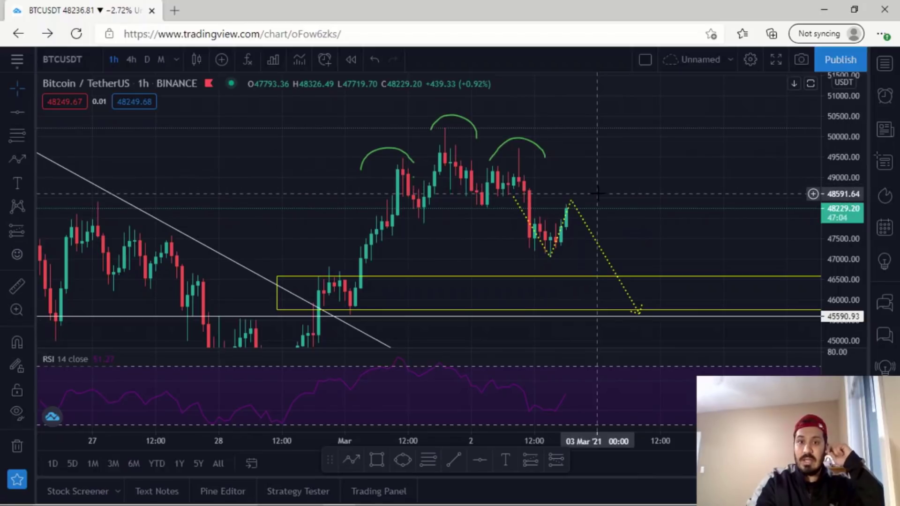
{"action": "left_click", "coordinate": [576, 214]}
{"action": "scroll", "coordinate": [566, 225], "scroll_direction": "up", "scroll_amount": 3}
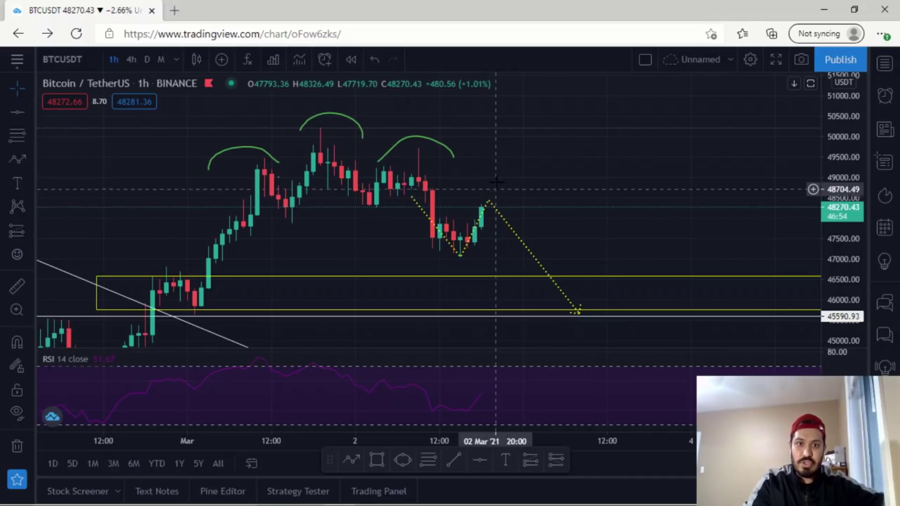
{"action": "left_click_drag", "start_coordinate": [613, 248], "coordinate": [603, 202]}
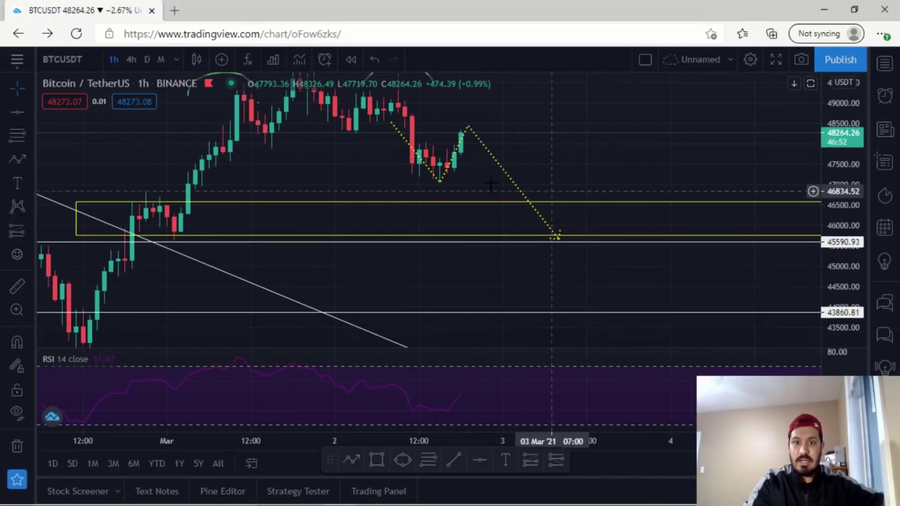
{"action": "left_click_drag", "start_coordinate": [596, 147], "coordinate": [572, 215]}
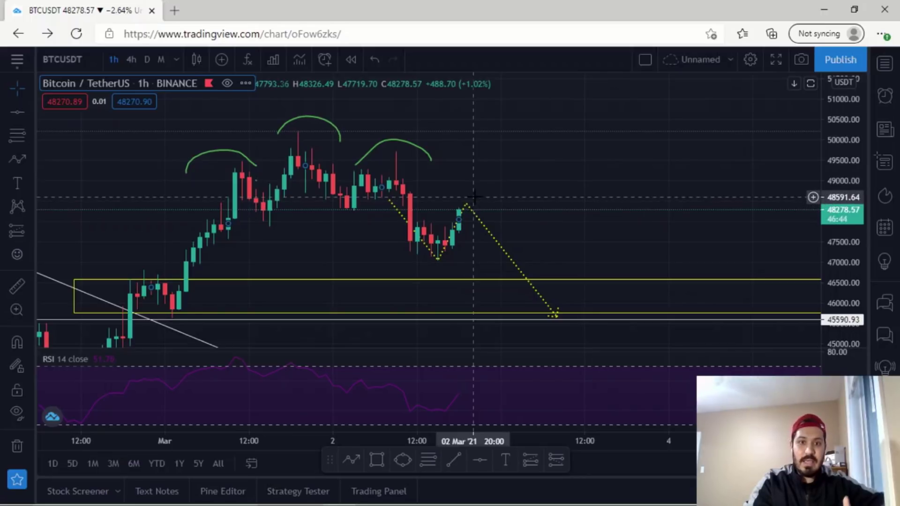
Review where the dotted projected path drops from the right shoulder into the yellow zone, with more of the earlier price action in view.
{"action": "left_click_drag", "start_coordinate": [519, 200], "coordinate": [504, 163]}
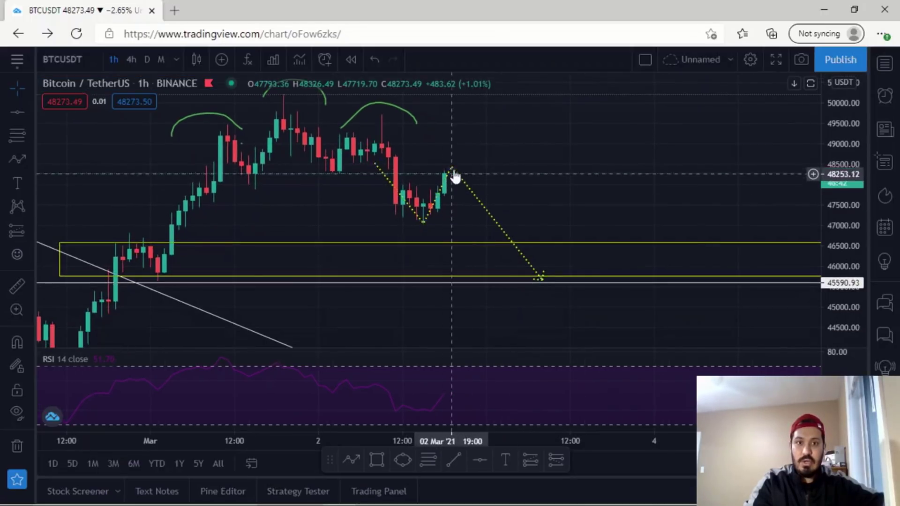
{"action": "scroll", "coordinate": [566, 201], "scroll_direction": "down", "scroll_amount": 3}
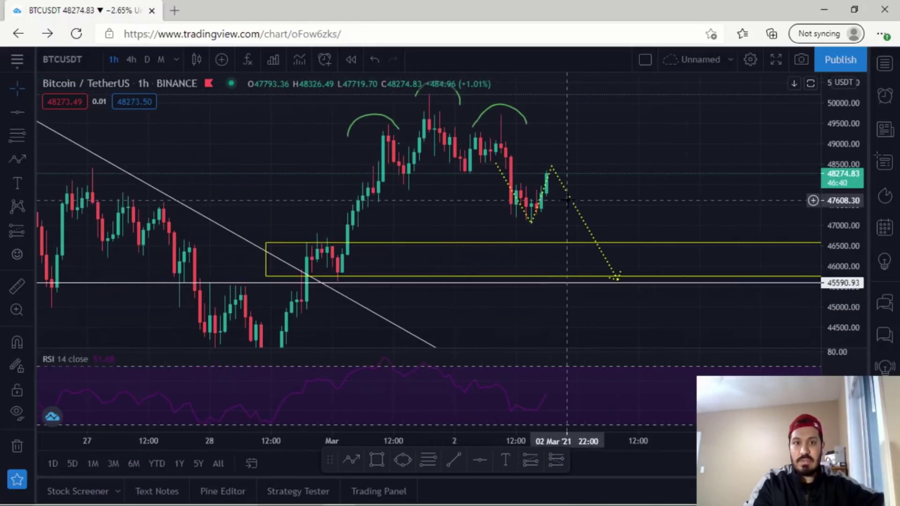
{"action": "left_click_drag", "start_coordinate": [634, 170], "coordinate": [554, 157]}
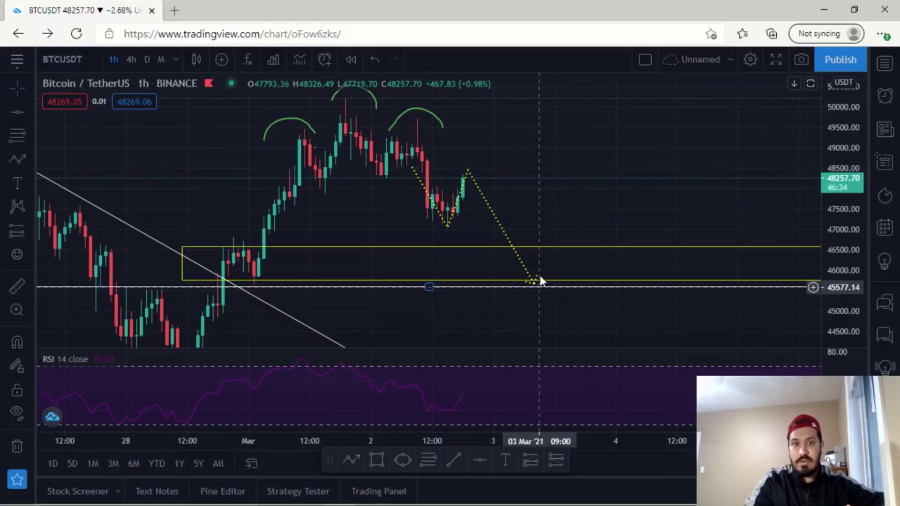
{"action": "left_click_drag", "start_coordinate": [540, 192], "coordinate": [529, 227]}
{"action": "left_click", "coordinate": [502, 258]}
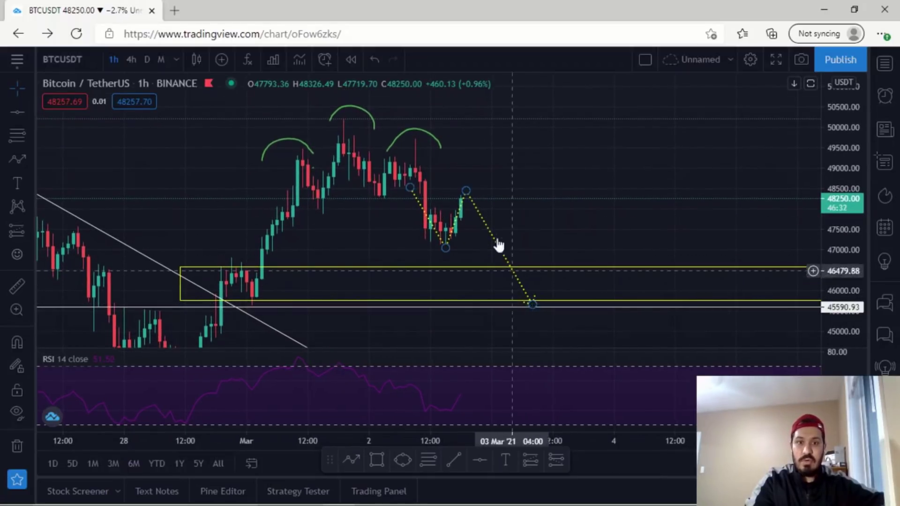
{"action": "scroll", "coordinate": [576, 209], "scroll_direction": "down", "scroll_amount": 3}
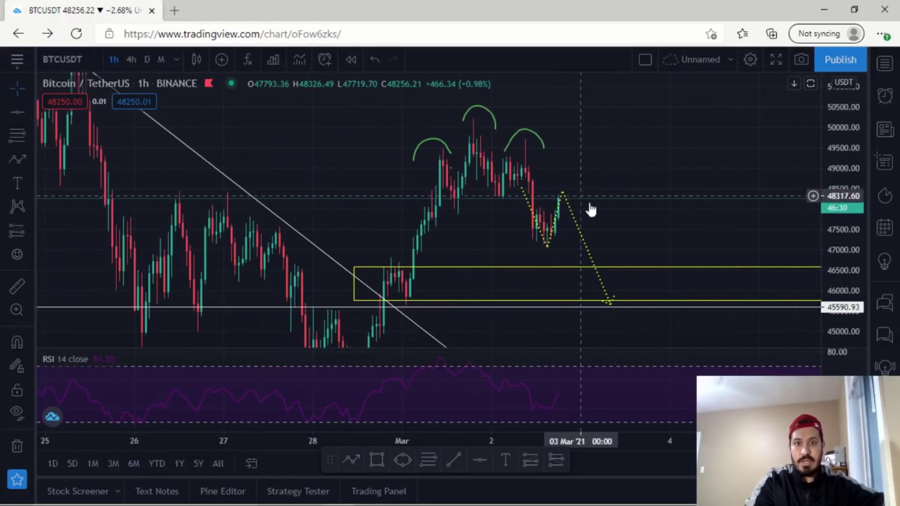
{"action": "scroll", "coordinate": [620, 217], "scroll_direction": "up", "scroll_amount": 1}
{"action": "left_click_drag", "start_coordinate": [608, 168], "coordinate": [607, 180]}
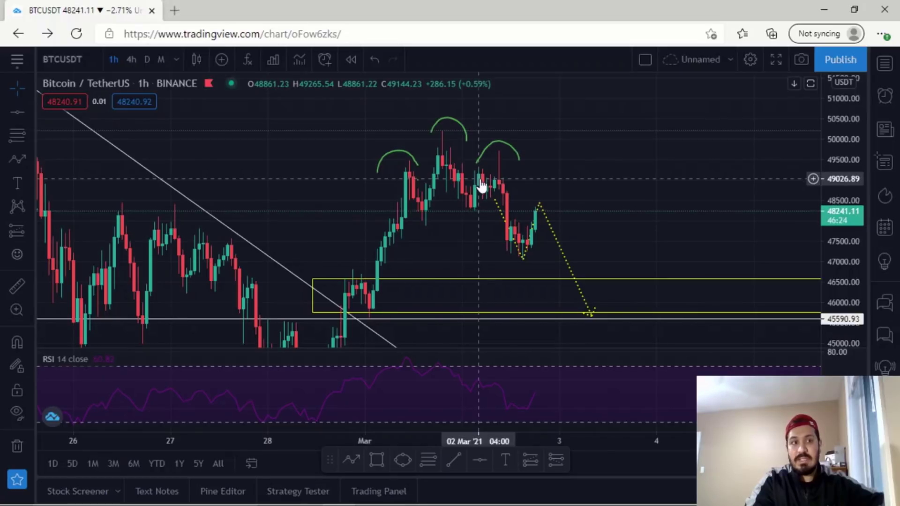
Draw a rectangle over the head from about 50204 down to 47882, and move it below the neckline so its lower edge sits at about 45674.
{"action": "left_click", "coordinate": [29, 181]}
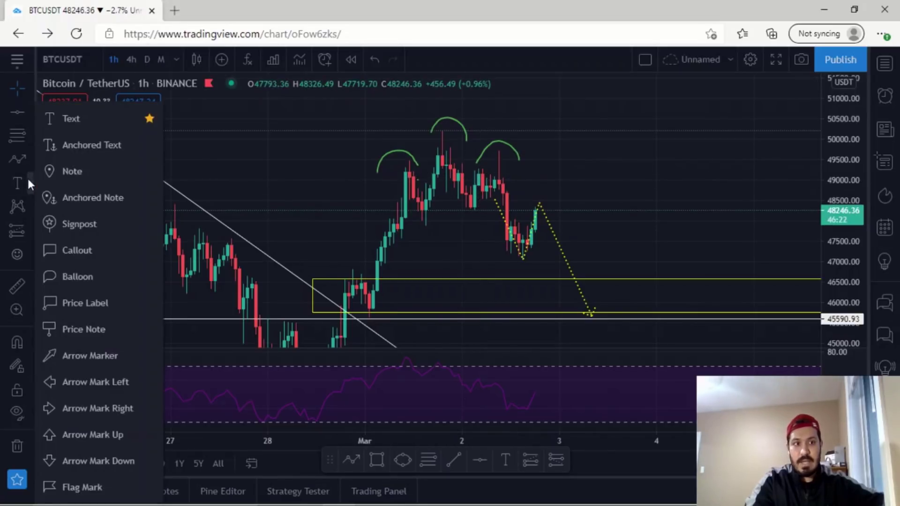
{"action": "left_click", "coordinate": [29, 159]}
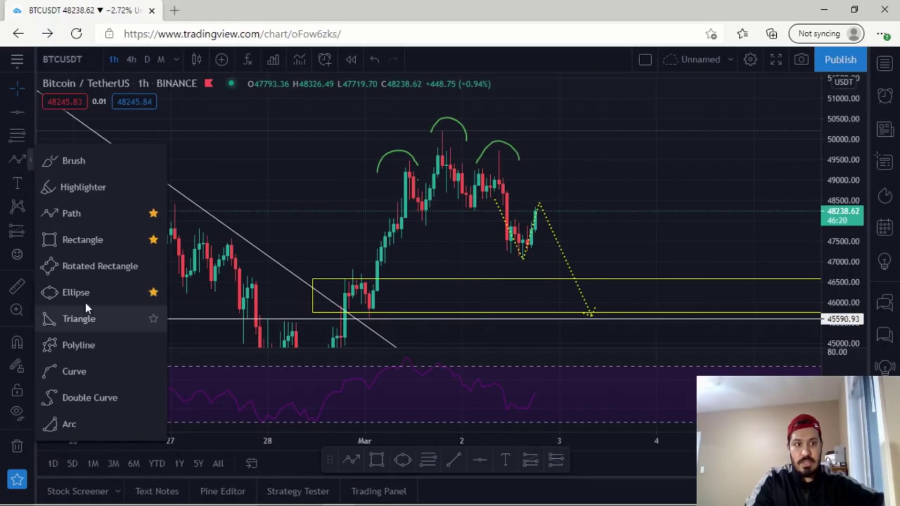
{"action": "left_click", "coordinate": [83, 242]}
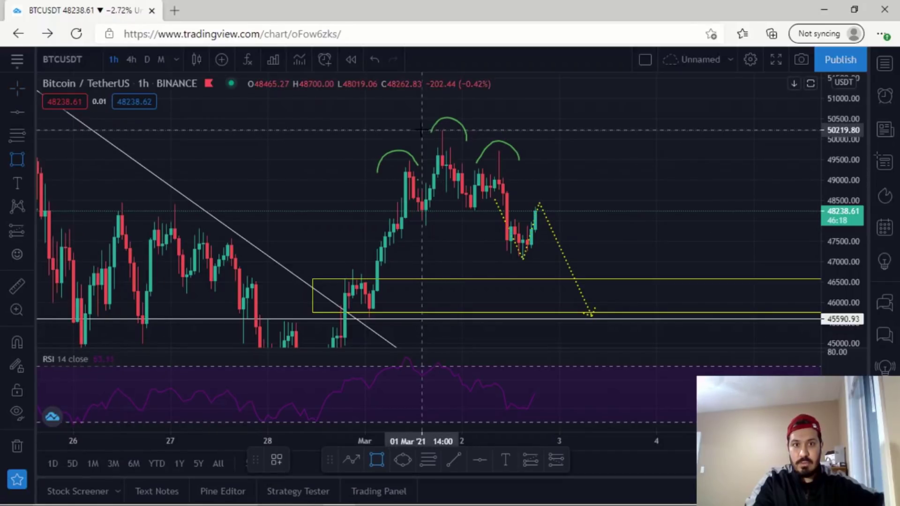
{"action": "mouse_move", "coordinate": [418, 130]}
{"action": "left_mouse_down"}
{"action": "mouse_move", "coordinate": [490, 190]}
{"action": "mouse_move", "coordinate": [494, 225]}
{"action": "left_mouse_up"}
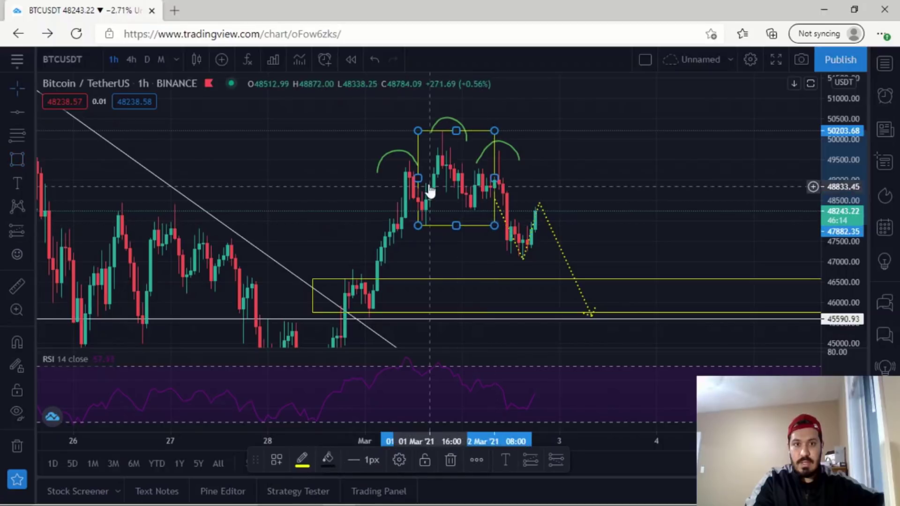
{"action": "left_click_drag", "start_coordinate": [421, 157], "coordinate": [470, 236]}
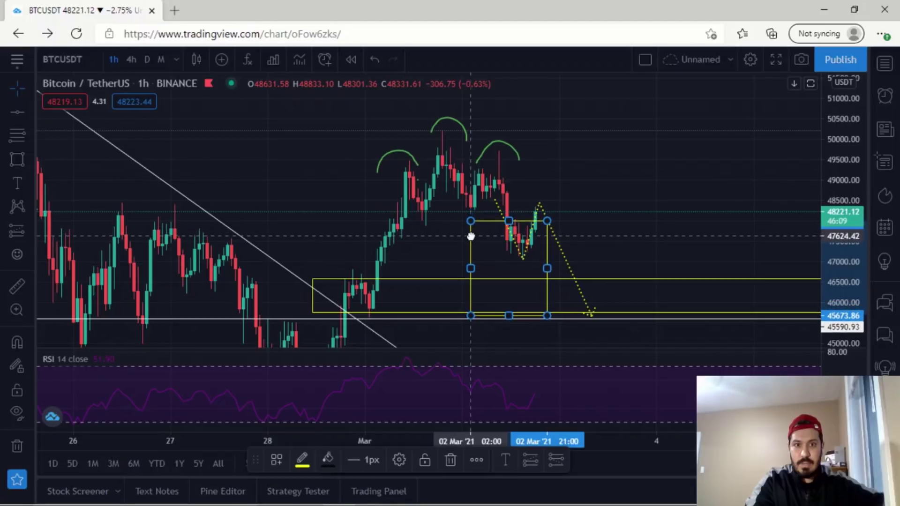
{"action": "left_click", "coordinate": [441, 230]}
Compare the lowered rectangle with the end of the projected path, the yellow zone and the 45590.93 support line.
{"action": "scroll", "coordinate": [698, 209], "scroll_direction": "up", "scroll_amount": 2}
{"action": "scroll", "coordinate": [676, 204], "scroll_direction": "down", "scroll_amount": 3}
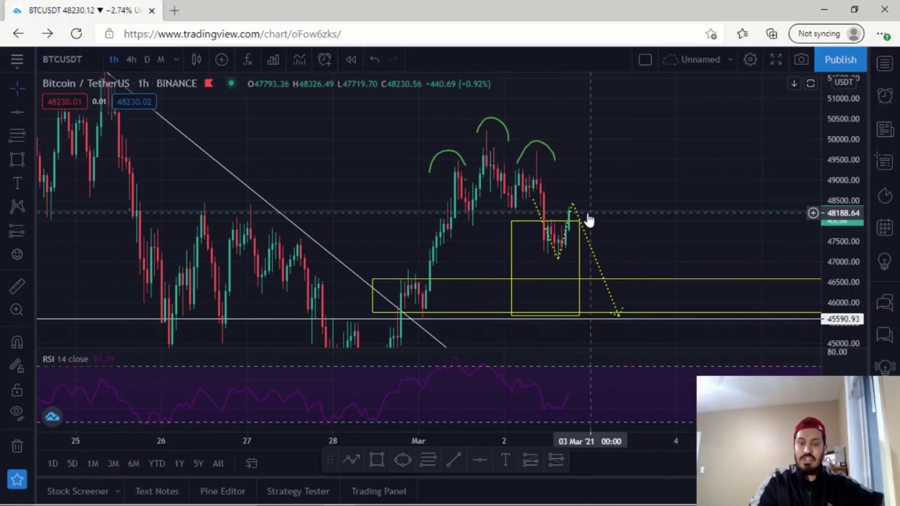
{"action": "scroll", "coordinate": [634, 233], "scroll_direction": "up", "scroll_amount": 2}
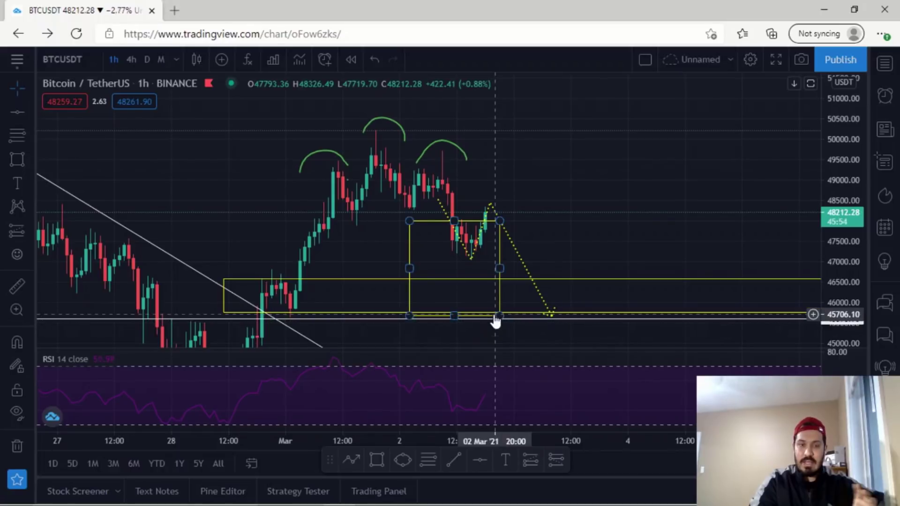
{"action": "left_click_drag", "start_coordinate": [581, 226], "coordinate": [560, 173]}
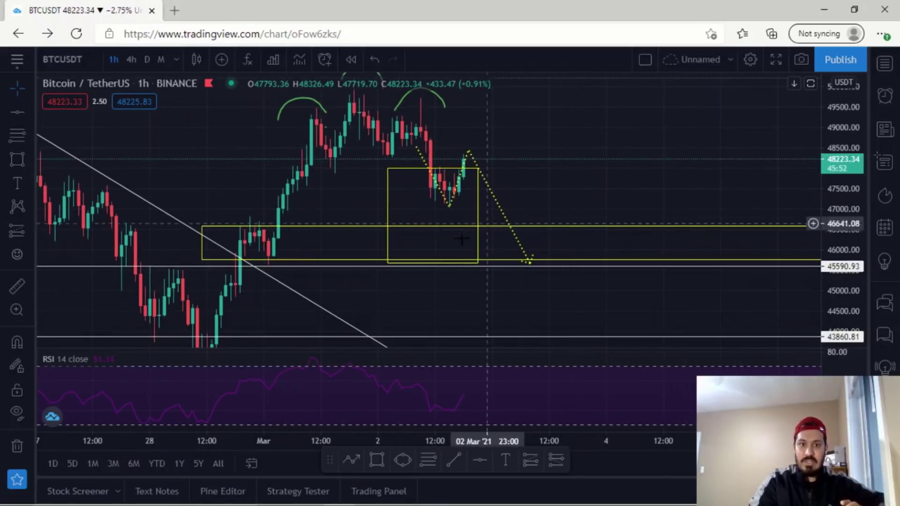
{"action": "left_click", "coordinate": [424, 264]}
{"action": "left_click", "coordinate": [439, 270]}
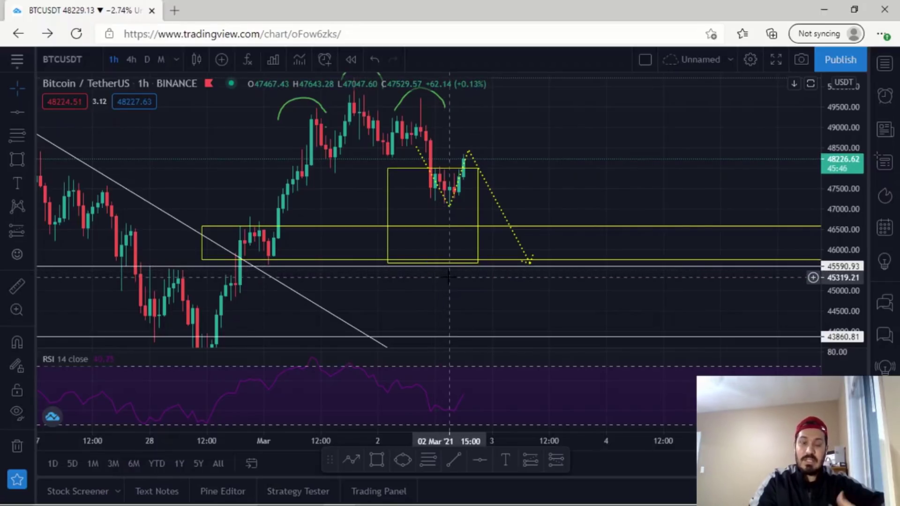
{"action": "scroll", "coordinate": [458, 285], "scroll_direction": "down", "scroll_amount": 1}
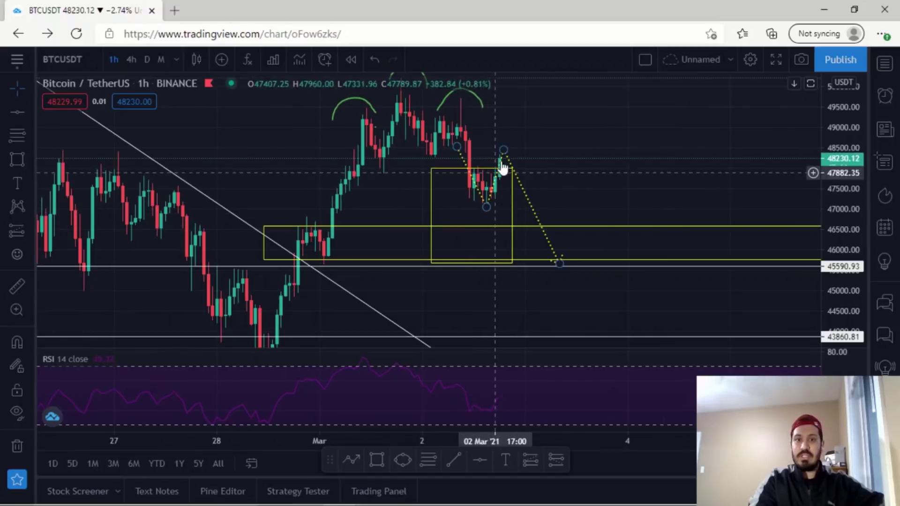
{"action": "left_click_drag", "start_coordinate": [503, 158], "coordinate": [510, 194]}
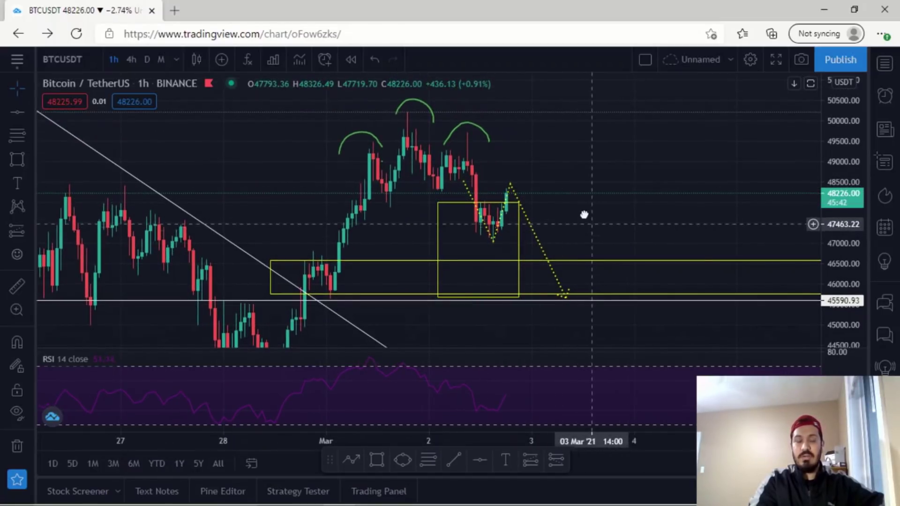
{"action": "left_click_drag", "start_coordinate": [592, 223], "coordinate": [580, 206]}
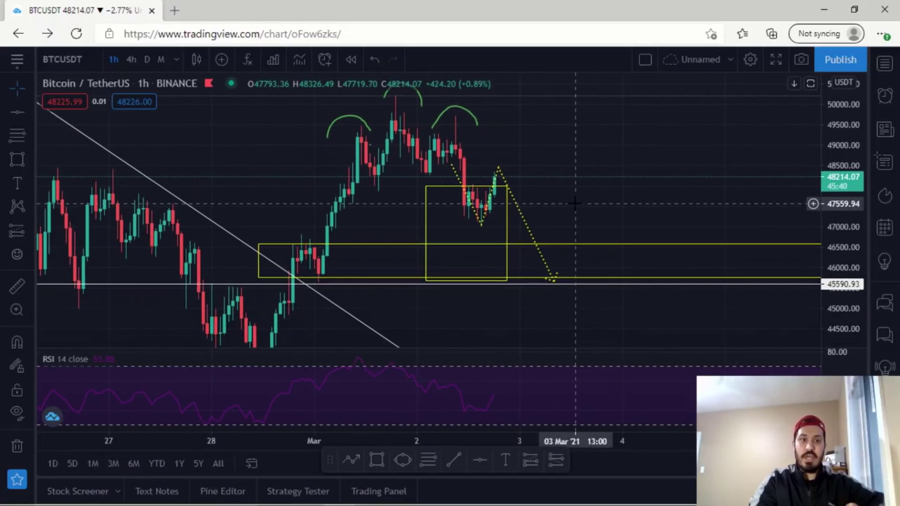
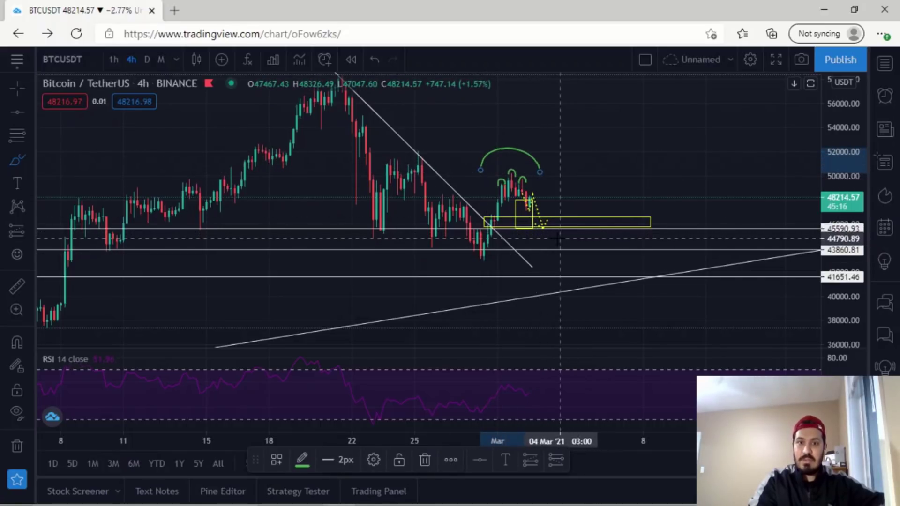
Brush a green arc below the yellow zone and four more alternating high and low arcs rising beyond current price on the 4-hour chart.
{"action": "mouse_move", "coordinate": [522, 232]}
{"action": "left_mouse_down"}
{"action": "mouse_move", "coordinate": [526, 240]}
{"action": "mouse_move", "coordinate": [564, 239]}
{"action": "mouse_move", "coordinate": [571, 221]}
{"action": "left_mouse_up"}
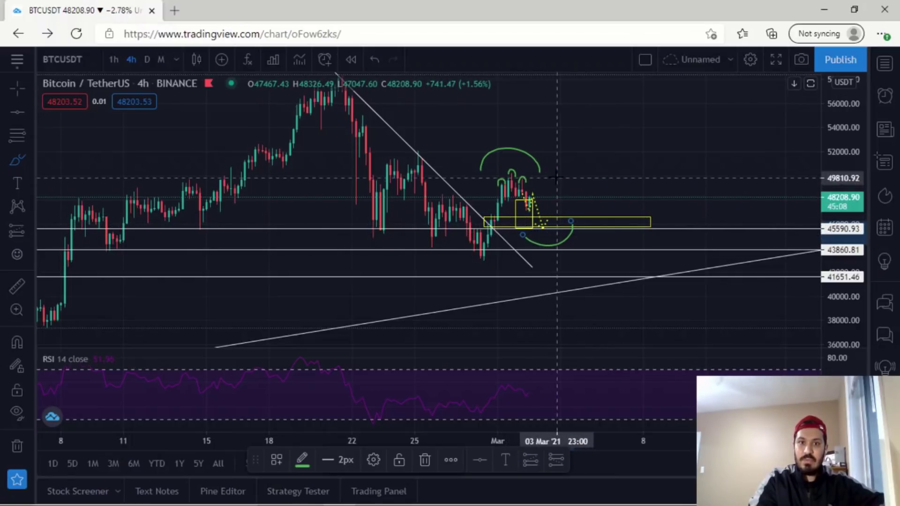
{"action": "left_click_drag", "start_coordinate": [557, 132], "coordinate": [578, 114]}
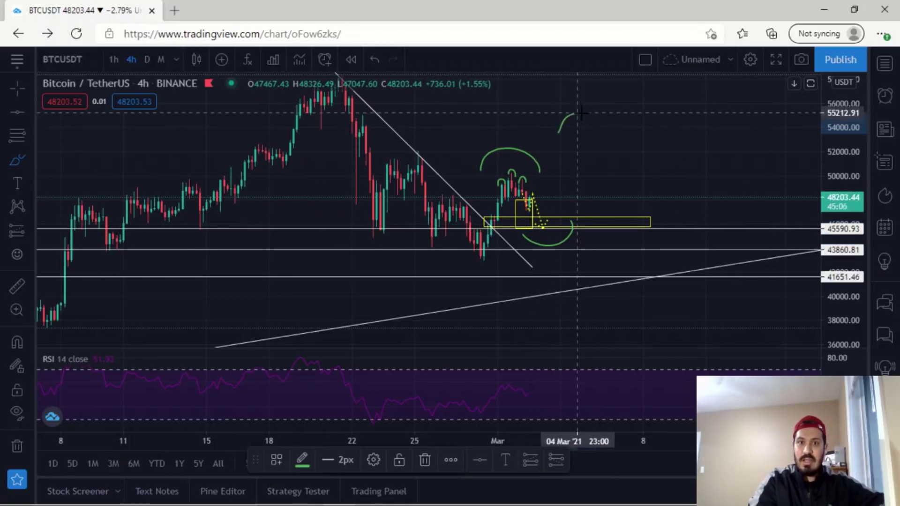
{"action": "mouse_move", "coordinate": [603, 185]}
{"action": "left_mouse_down"}
{"action": "mouse_move", "coordinate": [616, 192]}
{"action": "mouse_move", "coordinate": [643, 162]}
{"action": "left_mouse_up"}
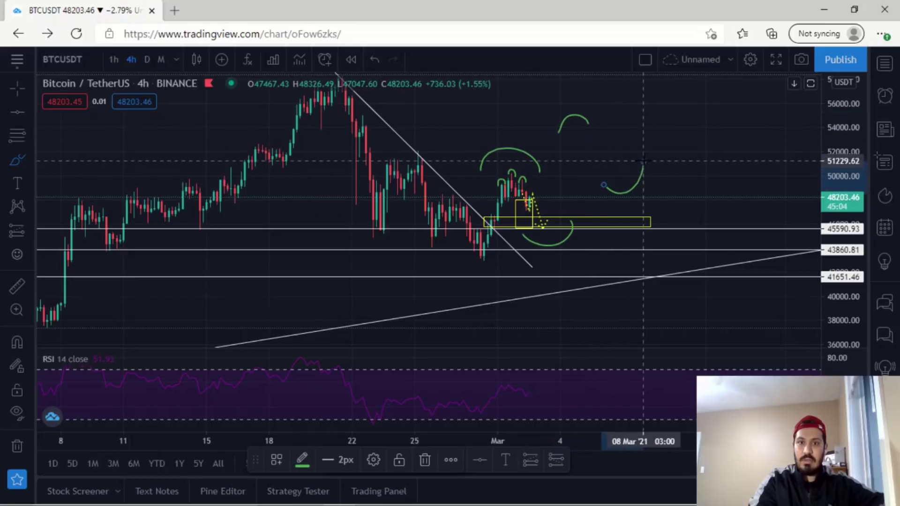
{"action": "left_click_drag", "start_coordinate": [654, 86], "coordinate": [694, 86]}
{"action": "mouse_move", "coordinate": [704, 143]}
{"action": "left_mouse_down"}
{"action": "mouse_move", "coordinate": [721, 159]}
{"action": "mouse_move", "coordinate": [747, 126]}
{"action": "left_mouse_up"}
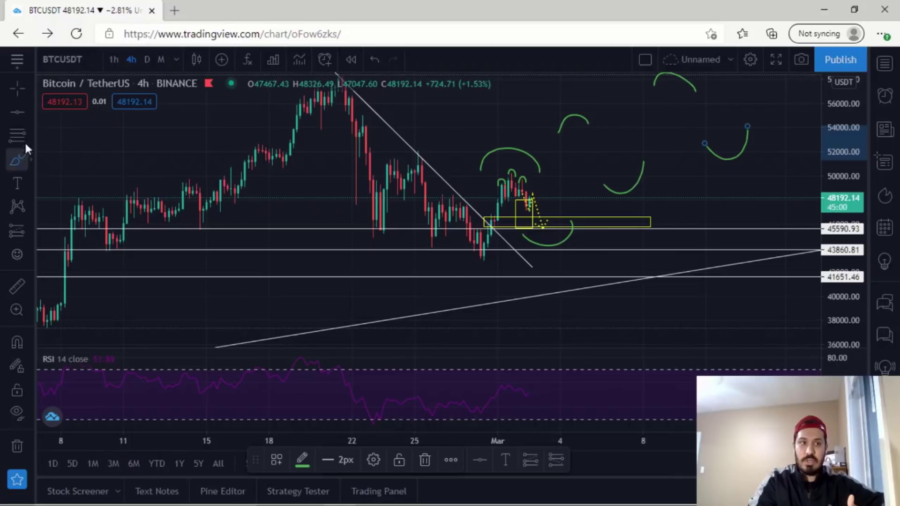
Delete the four rising green arcs ahead of price and the large arc above the three peaks.
{"action": "left_click", "coordinate": [18, 88]}
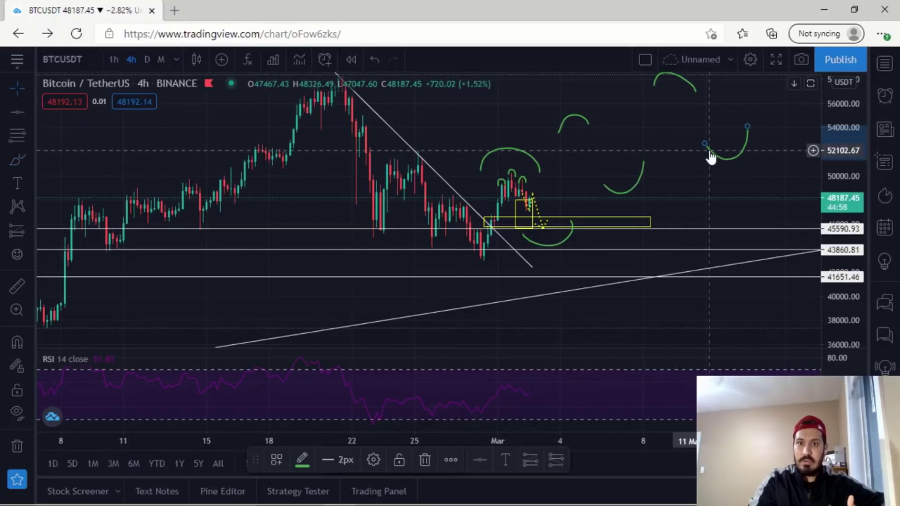
{"action": "left_click", "coordinate": [425, 457]}
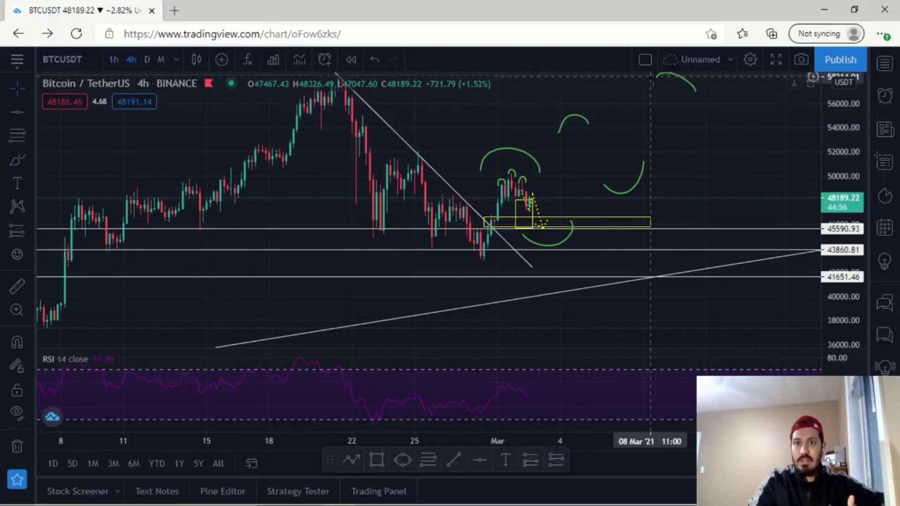
{"action": "left_click", "coordinate": [656, 88]}
{"action": "left_click", "coordinate": [432, 463]}
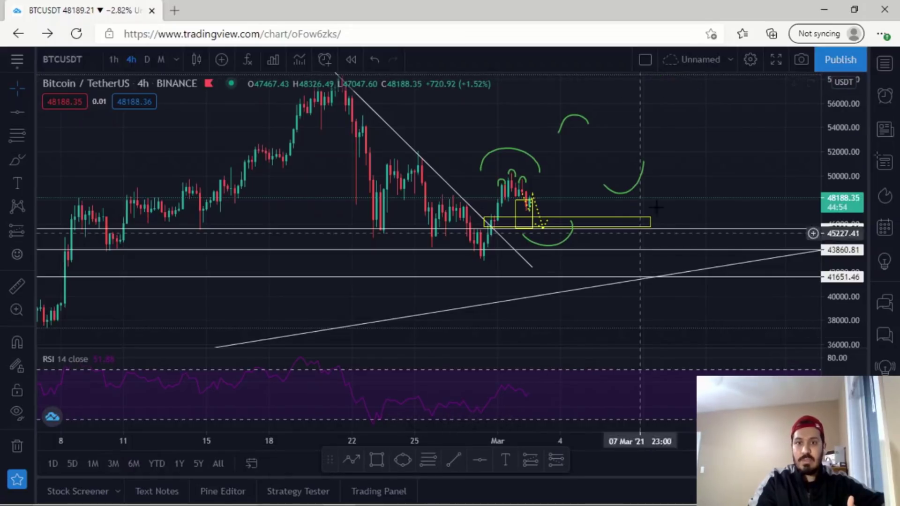
{"action": "left_click", "coordinate": [640, 187]}
{"action": "left_click", "coordinate": [425, 459]}
{"action": "left_click", "coordinate": [558, 132]}
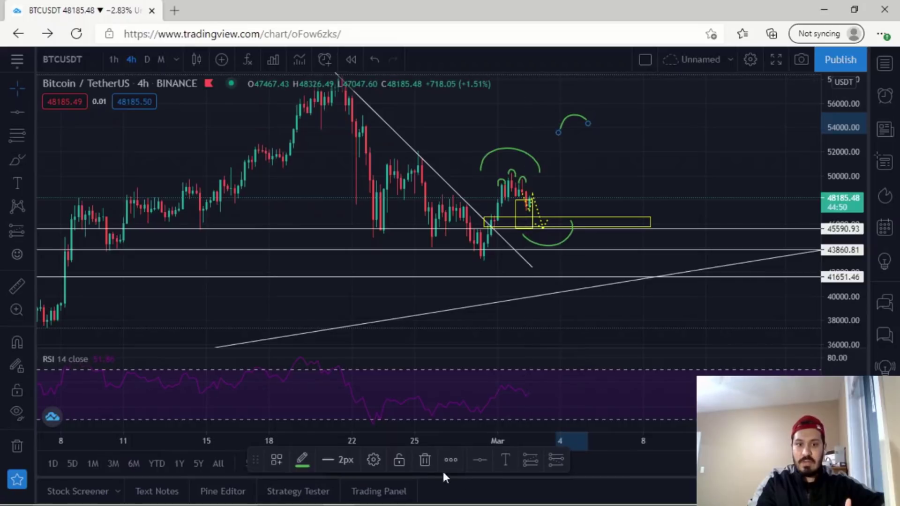
{"action": "left_click", "coordinate": [424, 460]}
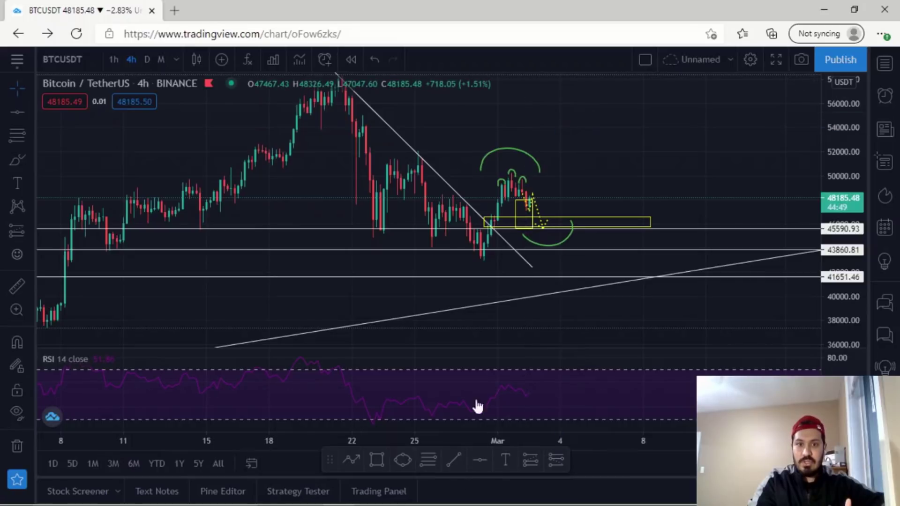
{"action": "left_click", "coordinate": [516, 150]}
{"action": "left_click", "coordinate": [425, 460]}
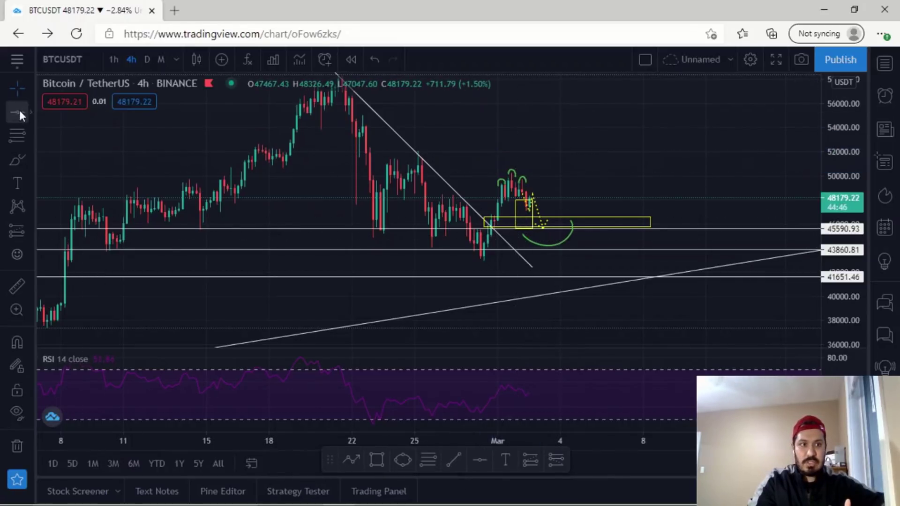
Draw a rising trend line from about 42499 at the 28 Feb low through the yellow zone to about 53139 on 11 Mar.
{"action": "left_click", "coordinate": [27, 112]}
{"action": "left_click", "coordinate": [58, 115]}
{"action": "left_click", "coordinate": [477, 266]}
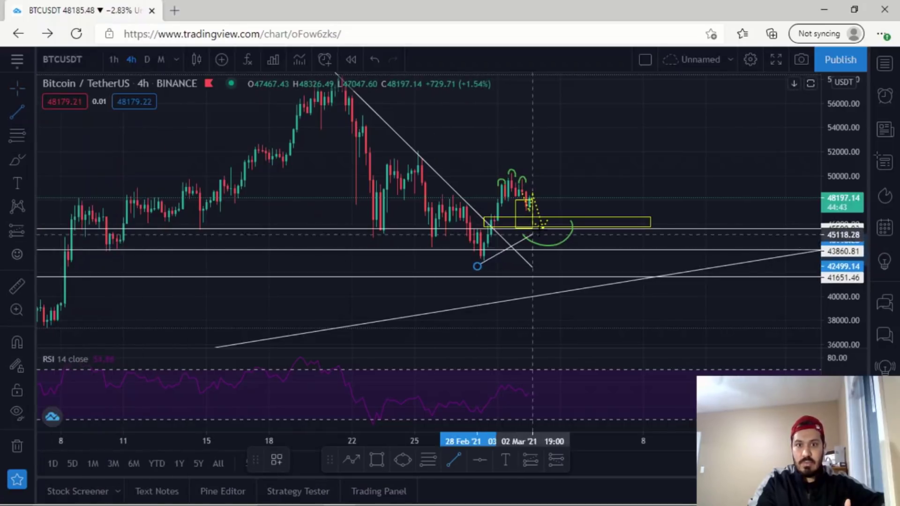
{"action": "left_click", "coordinate": [681, 145]}
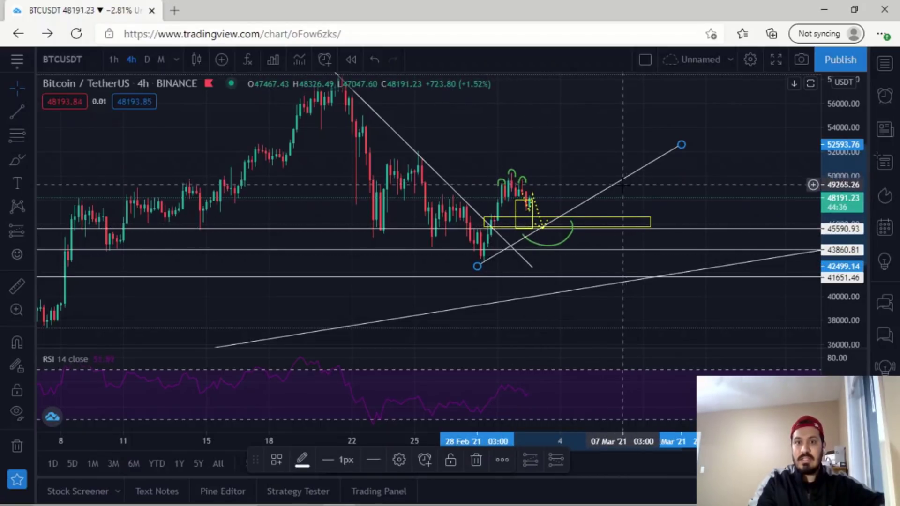
{"action": "left_click_drag", "start_coordinate": [681, 144], "coordinate": [689, 146]}
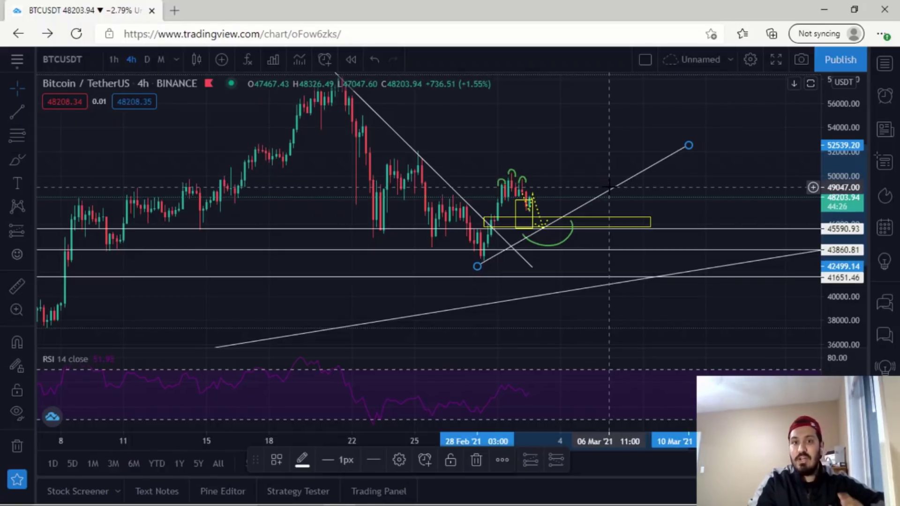
{"action": "left_click_drag", "start_coordinate": [701, 173], "coordinate": [664, 227]}
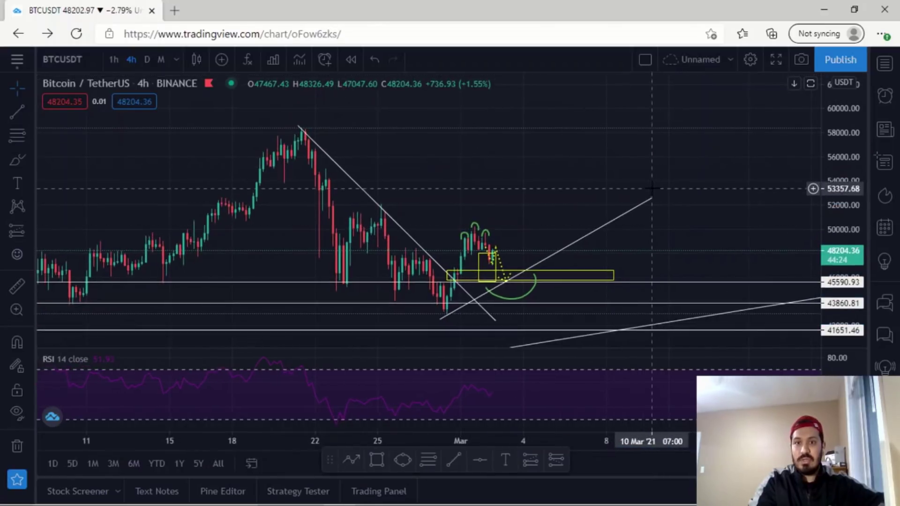
{"action": "left_click_drag", "start_coordinate": [650, 197], "coordinate": [685, 191]}
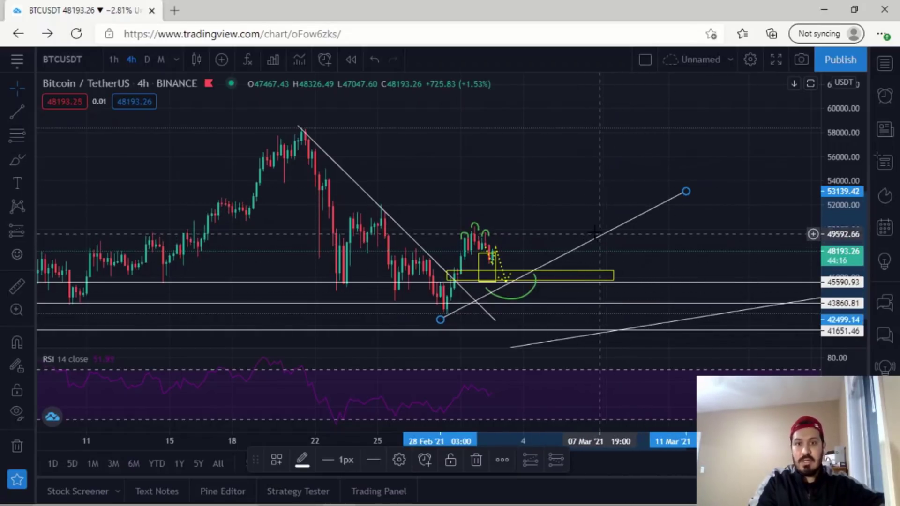
{"action": "mouse_move", "coordinate": [639, 262]}
{"action": "left_mouse_down"}
{"action": "mouse_move", "coordinate": [627, 211]}
{"action": "mouse_move", "coordinate": [666, 214]}
{"action": "left_mouse_up"}
{"action": "scroll", "coordinate": [617, 245], "scroll_direction": "up", "scroll_amount": 1}
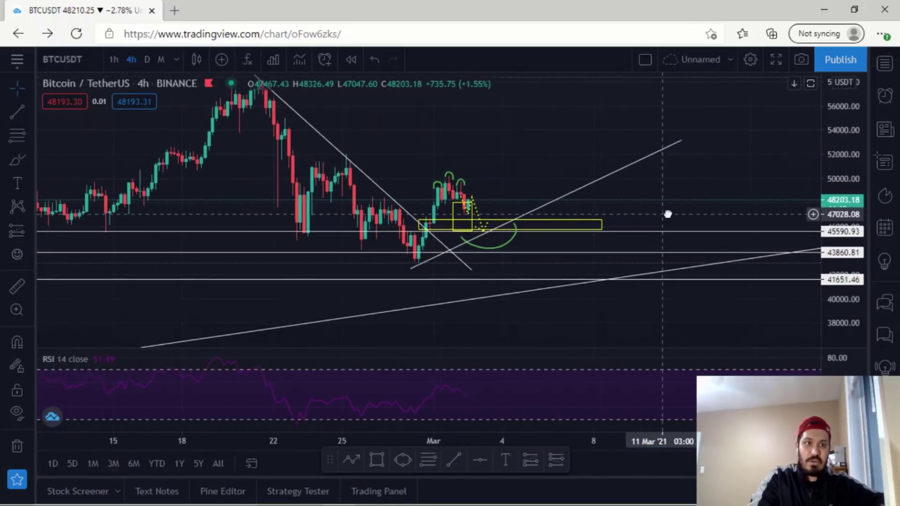
{"action": "left_click_drag", "start_coordinate": [441, 142], "coordinate": [356, 200]}
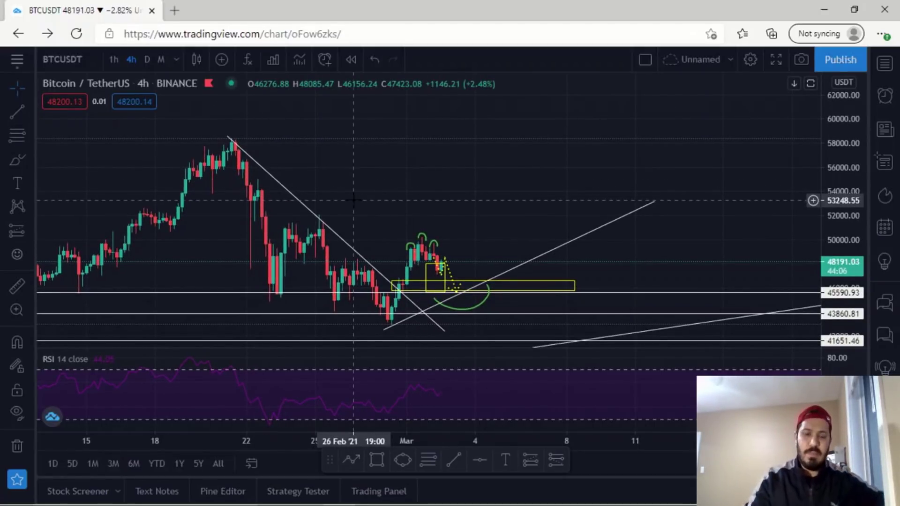
{"action": "left_click_drag", "start_coordinate": [482, 203], "coordinate": [462, 159]}
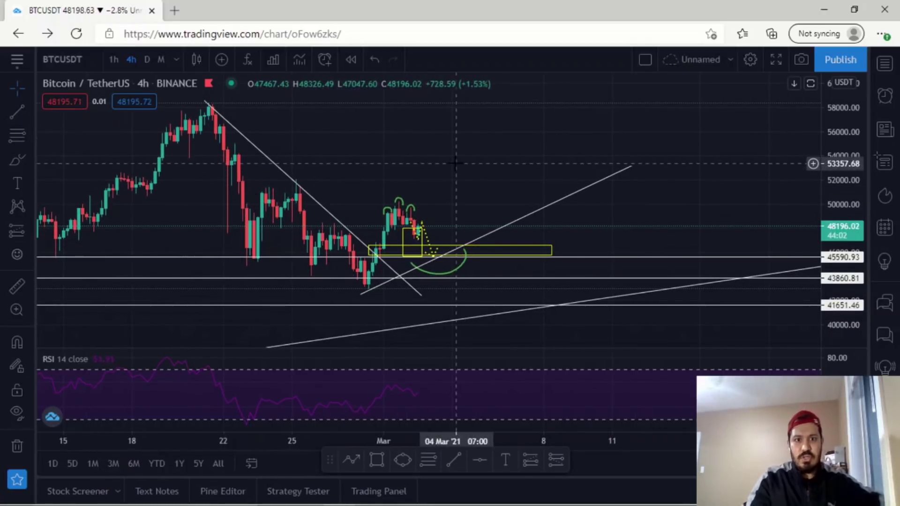
On the 1-hour chart, draw a dotted path from about 47000 near the 2 Mar low straight up to about 52200 on 3 Mar.
{"action": "left_click", "coordinate": [30, 156]}
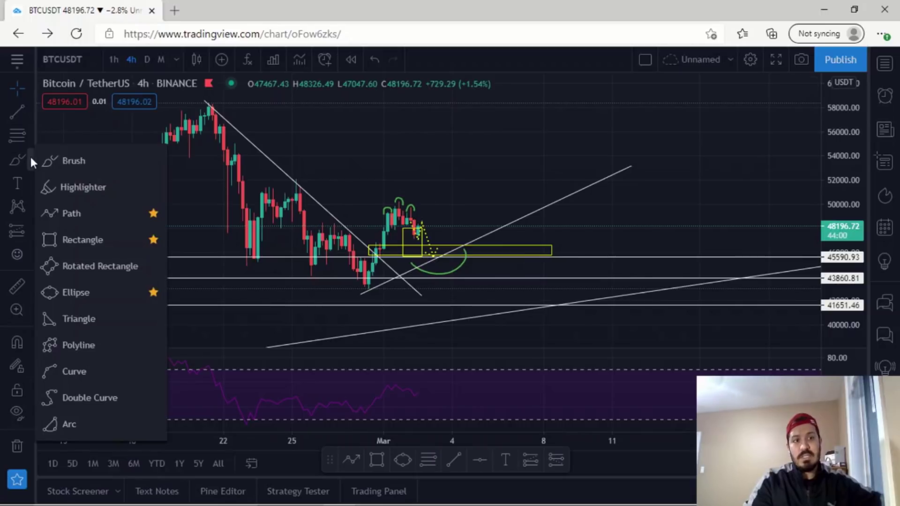
{"action": "left_click", "coordinate": [71, 213]}
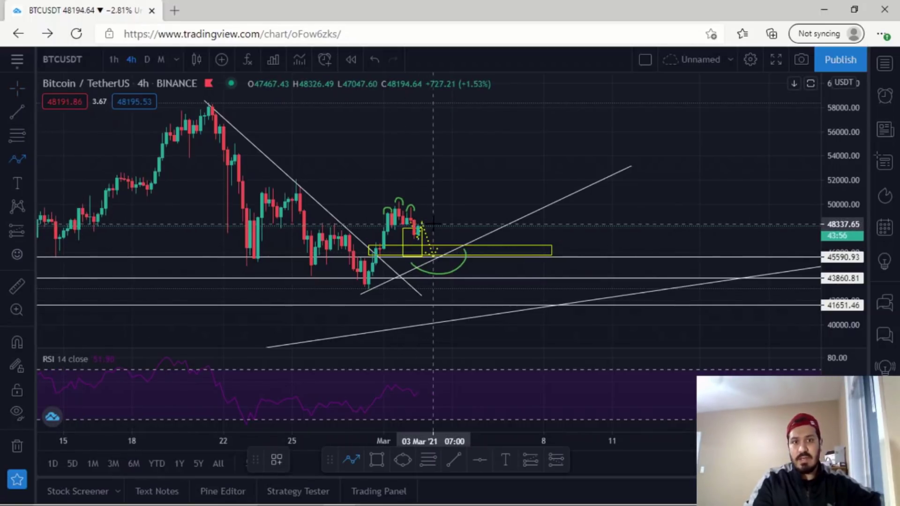
{"action": "left_click", "coordinate": [113, 60]}
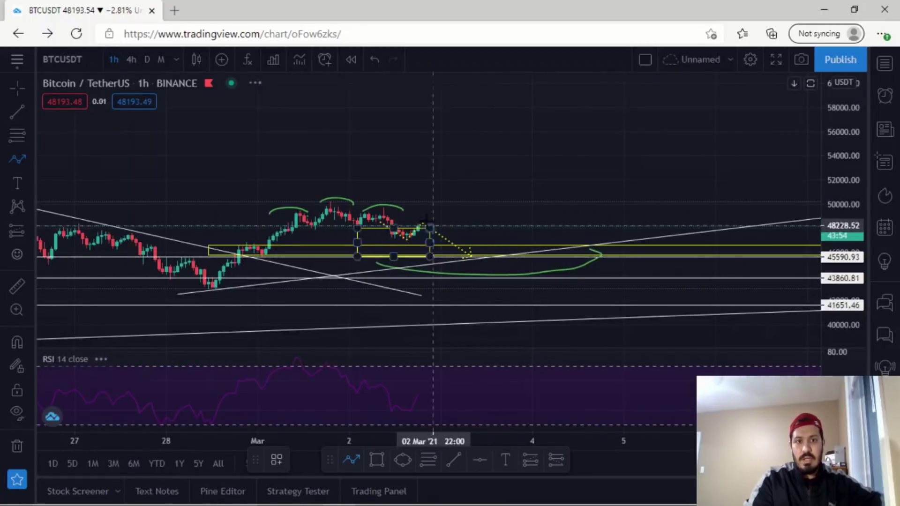
{"action": "left_click_drag", "start_coordinate": [841, 315], "coordinate": [841, 146]}
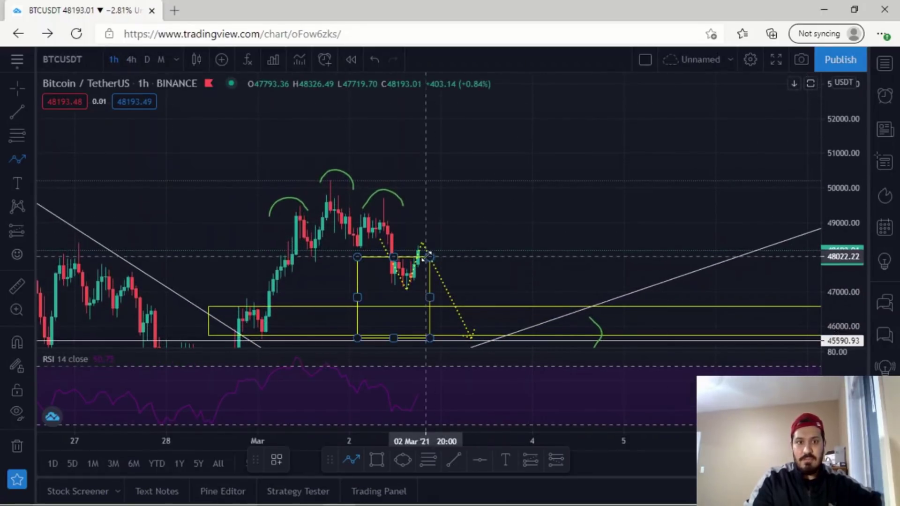
{"action": "left_click", "coordinate": [417, 285]}
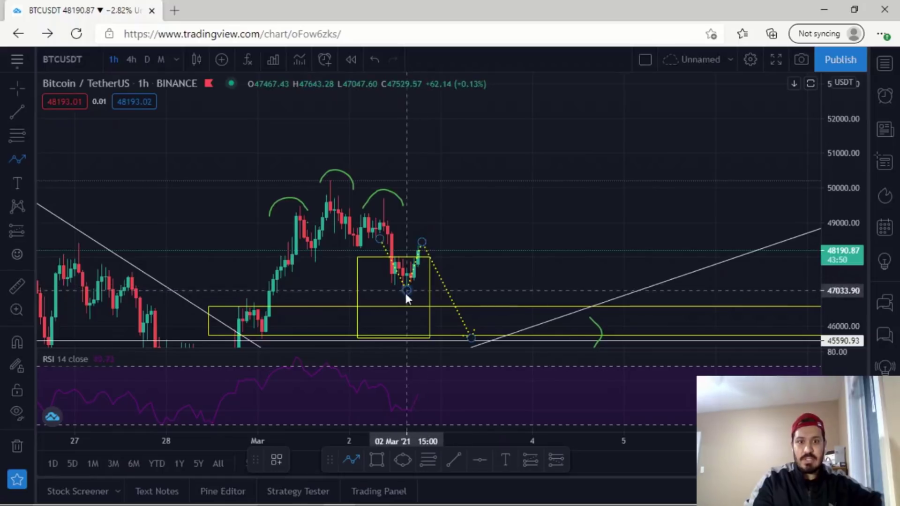
{"action": "left_click", "coordinate": [417, 290]}
{"action": "left_click", "coordinate": [460, 106]}
{"action": "left_click_drag", "start_coordinate": [462, 107], "coordinate": [441, 179]}
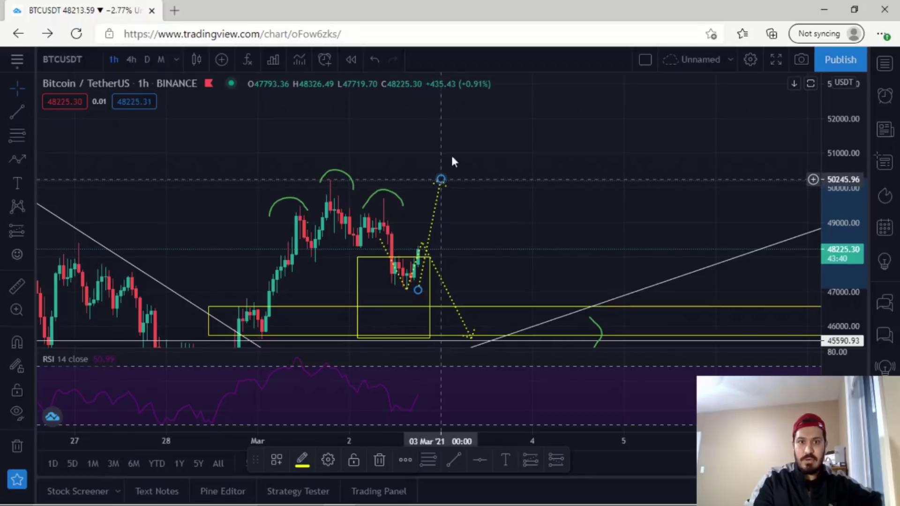
{"action": "left_click_drag", "start_coordinate": [446, 175], "coordinate": [457, 112]}
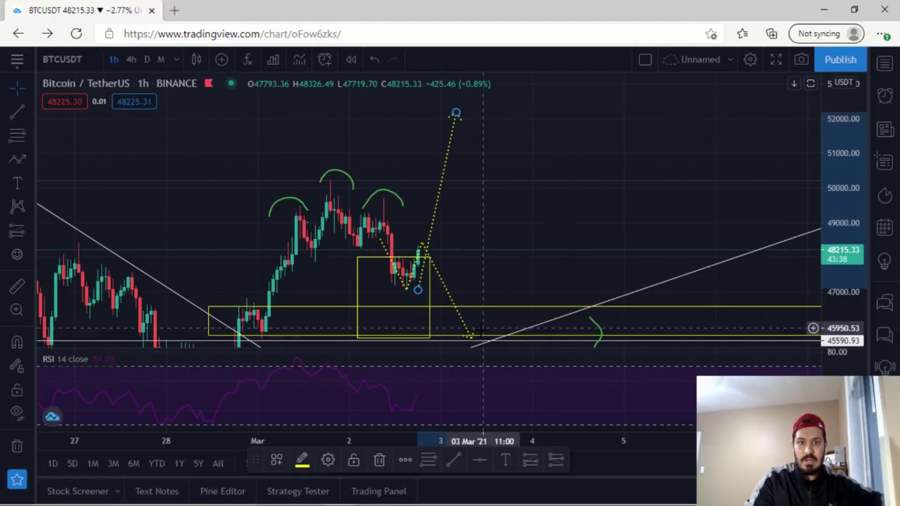
{"action": "mouse_move", "coordinate": [456, 113]}
{"action": "left_mouse_down"}
{"action": "mouse_move", "coordinate": [437, 184]}
{"action": "mouse_move", "coordinate": [460, 111]}
{"action": "left_mouse_up"}
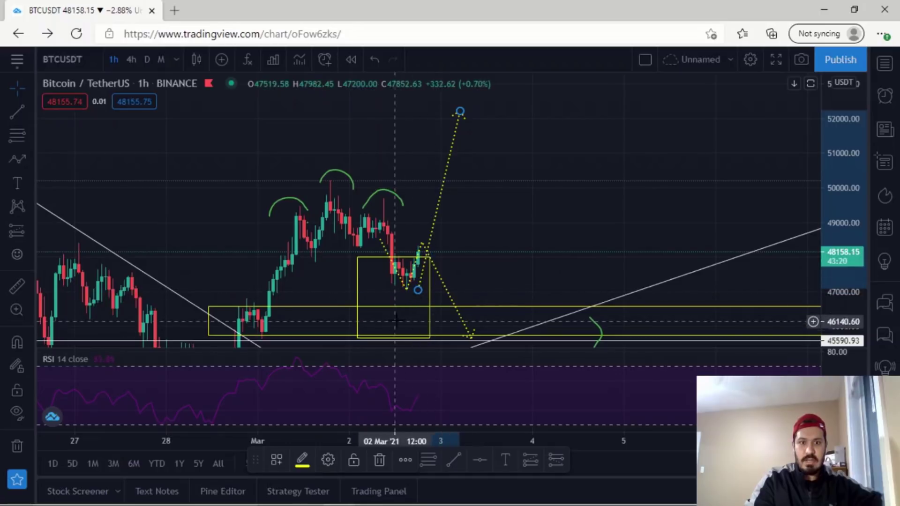
Add the text label "A" beside the path rising to about 52200.
{"action": "left_click", "coordinate": [17, 183]}
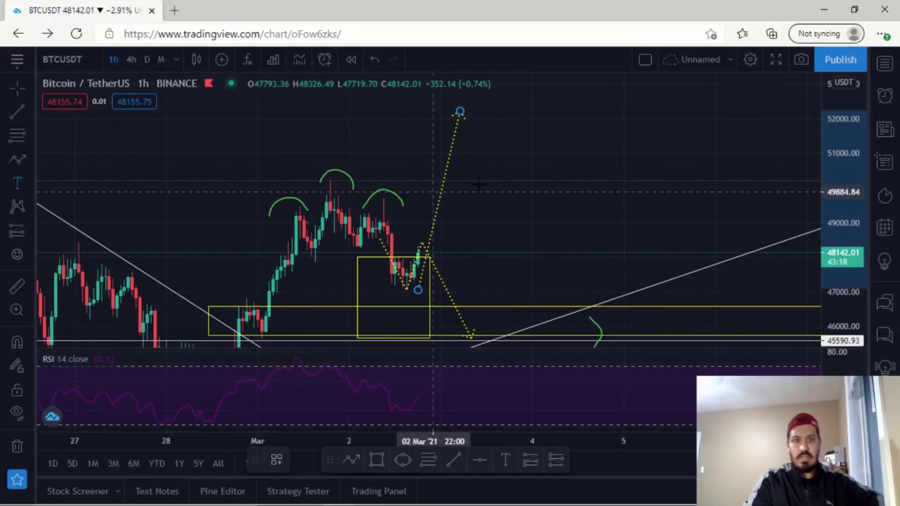
{"action": "left_click", "coordinate": [418, 163]}
{"action": "key", "text": "Caps_Lock"}
{"action": "type", "text": "A"}
{"action": "left_click", "coordinate": [539, 456]}
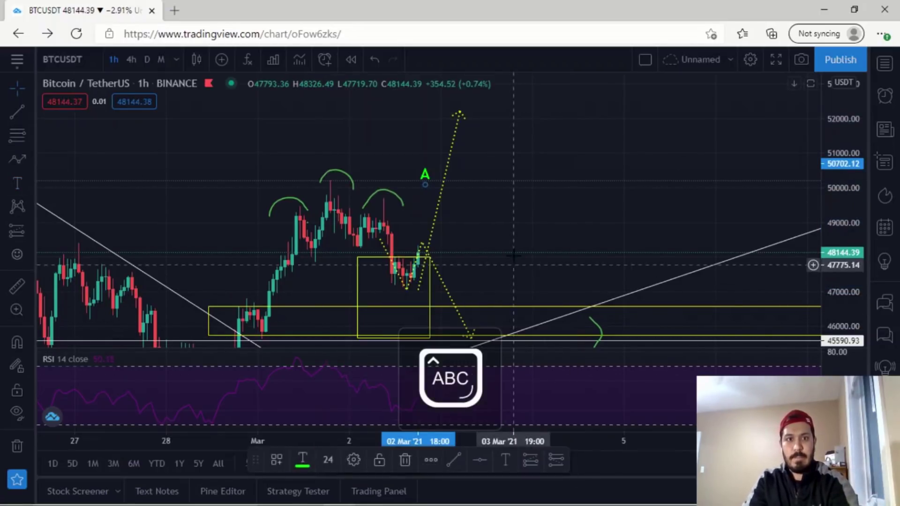
Draw a second dotted path from about 48299 down to the 45590.93 support line, and back up to about 50800 on 4 Mar.
{"action": "left_click_drag", "start_coordinate": [504, 217], "coordinate": [476, 156]}
{"action": "left_click_drag", "start_coordinate": [841, 171], "coordinate": [801, 212]}
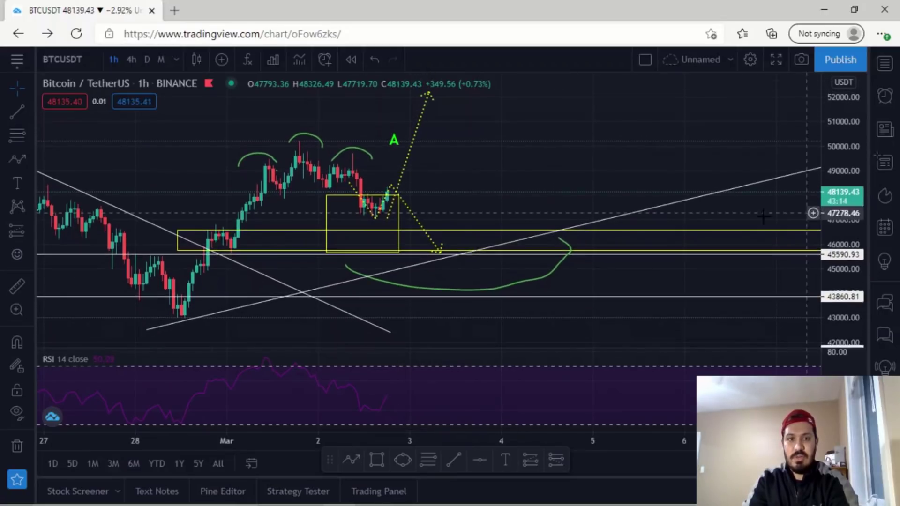
{"action": "scroll", "coordinate": [568, 175], "scroll_direction": "down", "scroll_amount": 3}
{"action": "left_click_drag", "start_coordinate": [578, 161], "coordinate": [540, 168]}
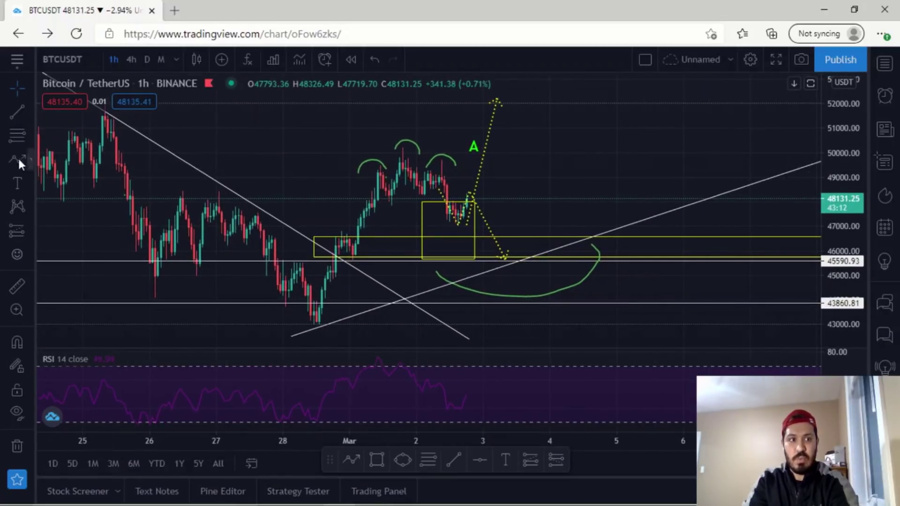
{"action": "left_click", "coordinate": [416, 194]}
{"action": "left_click", "coordinate": [474, 260]}
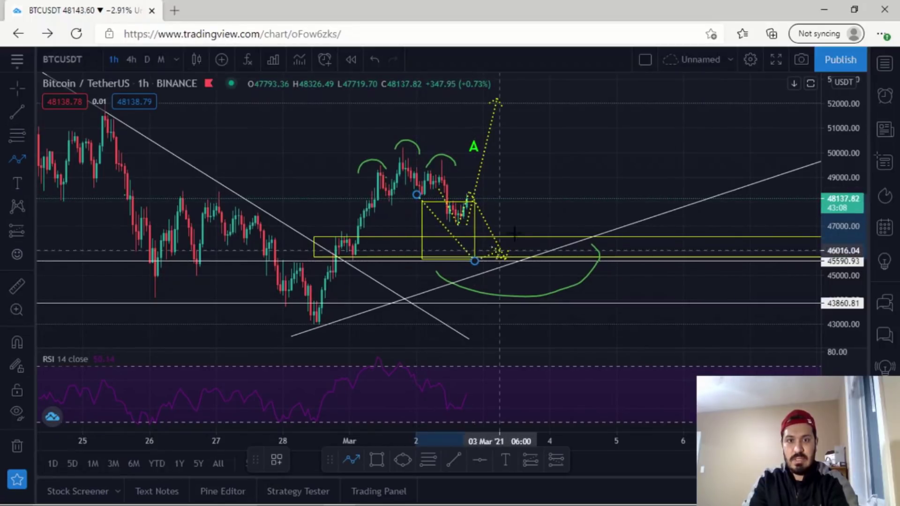
{"action": "double_click", "coordinate": [571, 133]}
Add the text label "B" beside the path that rebounds from the 45590.93 support line.
{"action": "left_click", "coordinate": [17, 183]}
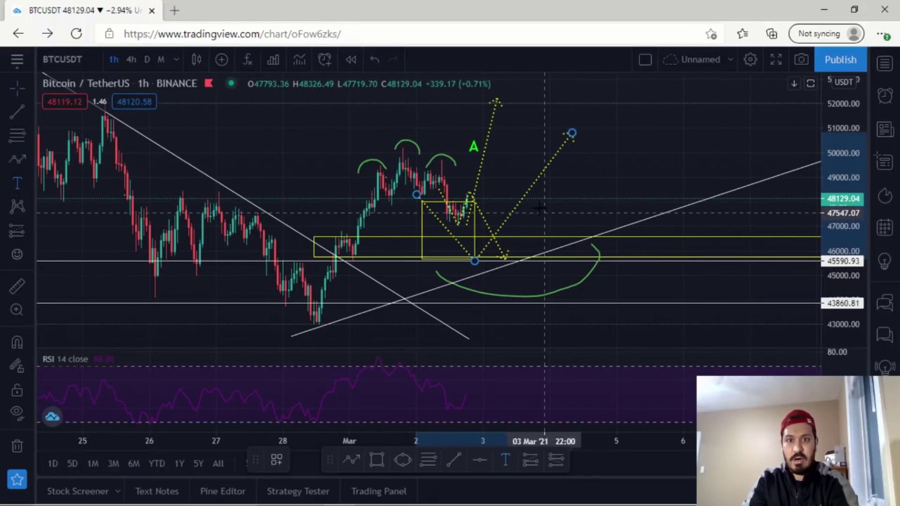
{"action": "left_click", "coordinate": [512, 218]}
{"action": "type", "text": "B"}
{"action": "left_click", "coordinate": [539, 456]}
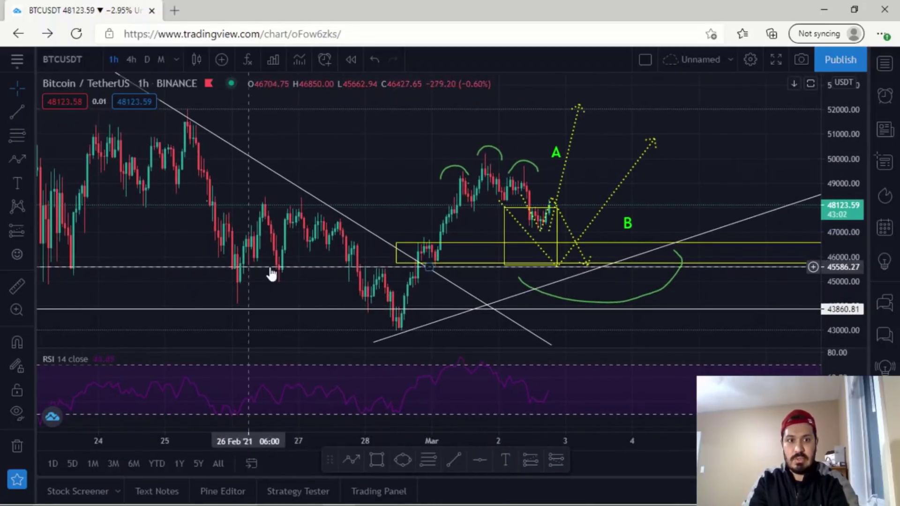
Delete the large green arc beneath the yellow zone.
{"action": "left_click_drag", "start_coordinate": [246, 298], "coordinate": [164, 287]}
{"action": "left_click_drag", "start_coordinate": [592, 187], "coordinate": [525, 144]}
{"action": "left_click", "coordinate": [500, 238]}
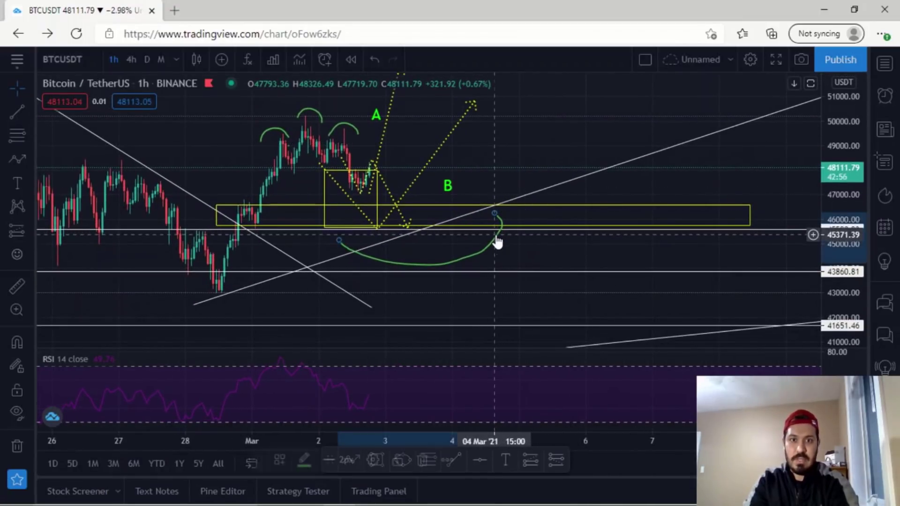
{"action": "left_click", "coordinate": [428, 466]}
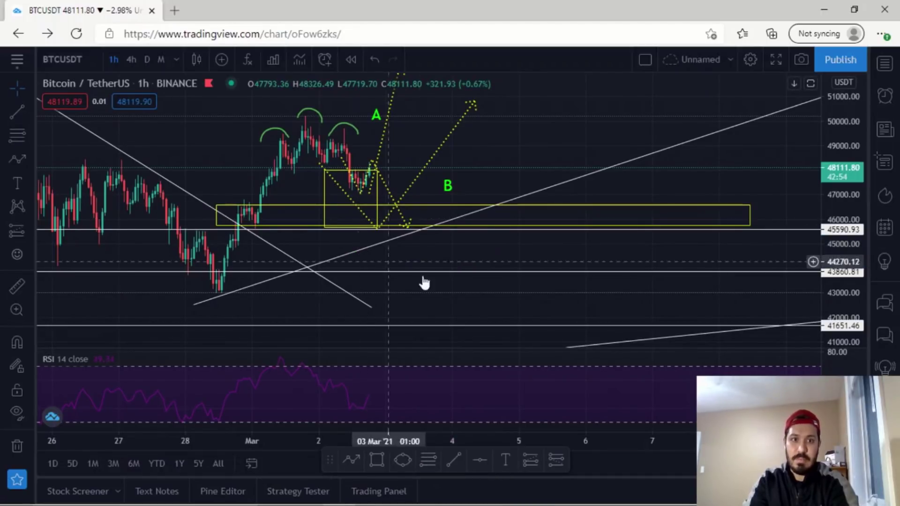
Switch the chart to the daily timeframe and rescale it to frame the late-January to March candles.
{"action": "scroll", "coordinate": [461, 281], "scroll_direction": "down", "scroll_amount": 3}
{"action": "scroll", "coordinate": [462, 282], "scroll_direction": "down", "scroll_amount": 2}
{"action": "left_click_drag", "start_coordinate": [626, 263], "coordinate": [575, 267]}
{"action": "scroll", "coordinate": [586, 269], "scroll_direction": "up", "scroll_amount": 1}
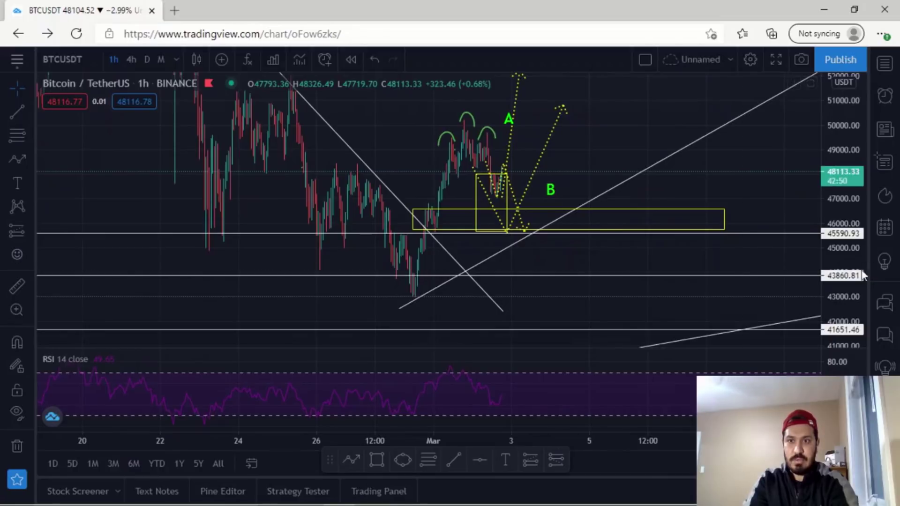
{"action": "left_click_drag", "start_coordinate": [857, 272], "coordinate": [848, 253]}
{"action": "left_click", "coordinate": [146, 60]}
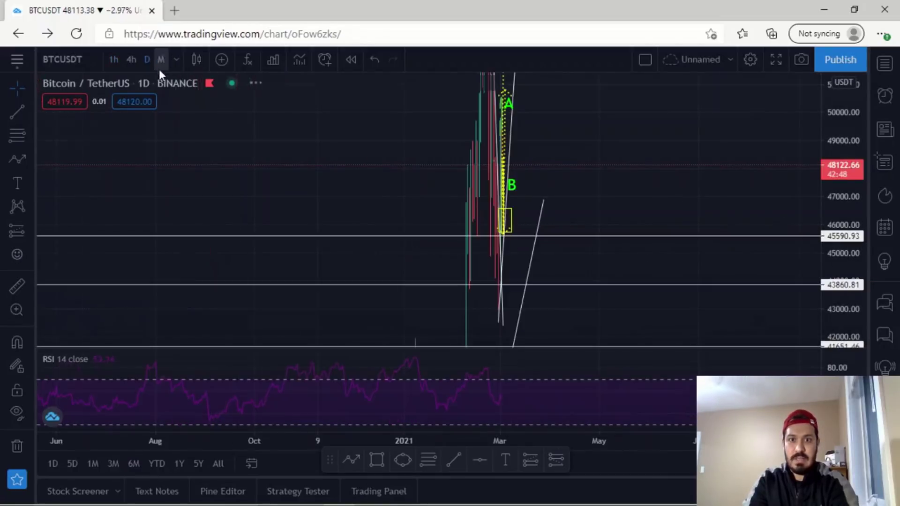
{"action": "scroll", "coordinate": [656, 201], "scroll_direction": "up", "scroll_amount": 2}
{"action": "left_click_drag", "start_coordinate": [855, 190], "coordinate": [846, 316]}
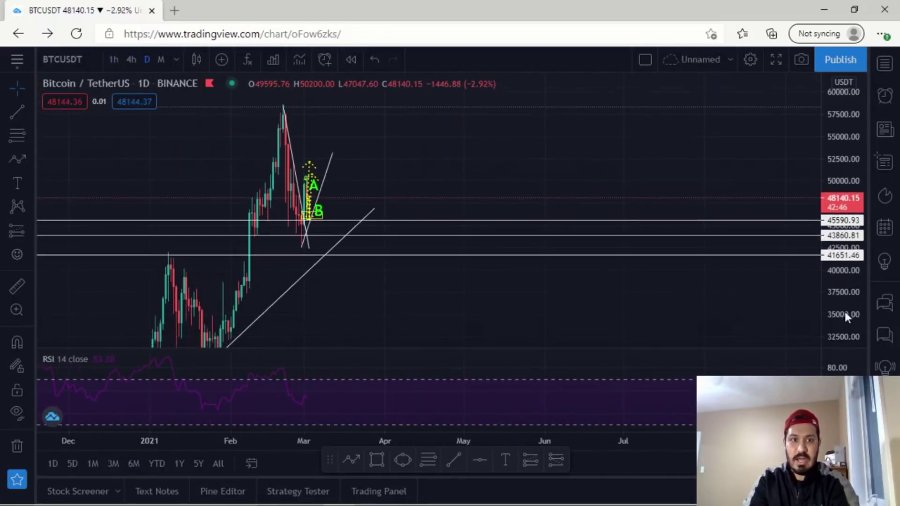
{"action": "scroll", "coordinate": [350, 259], "scroll_direction": "up", "scroll_amount": 5}
{"action": "left_click_drag", "start_coordinate": [253, 166], "coordinate": [605, 160]}
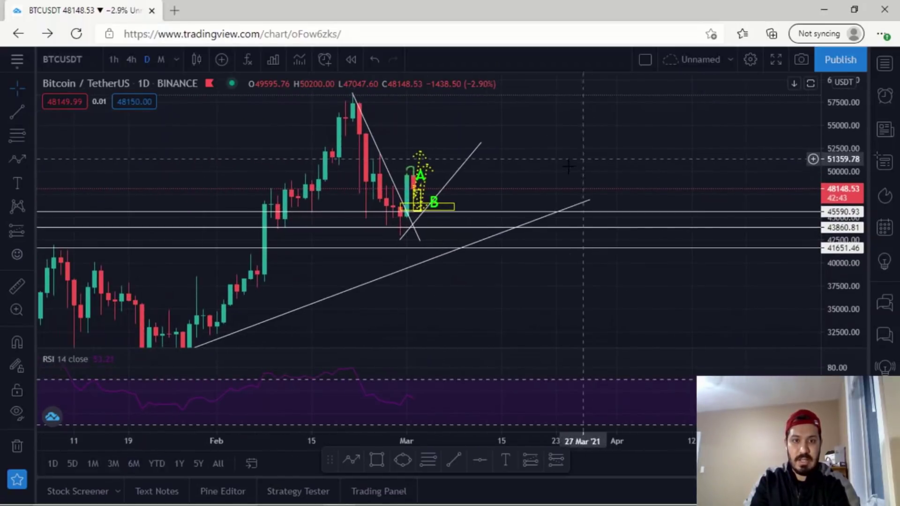
Draw a dotted path from about 48500 down to about 41300 on 6 Mar, and back up to about 54400 around 21 Mar.
{"action": "left_click", "coordinate": [17, 160]}
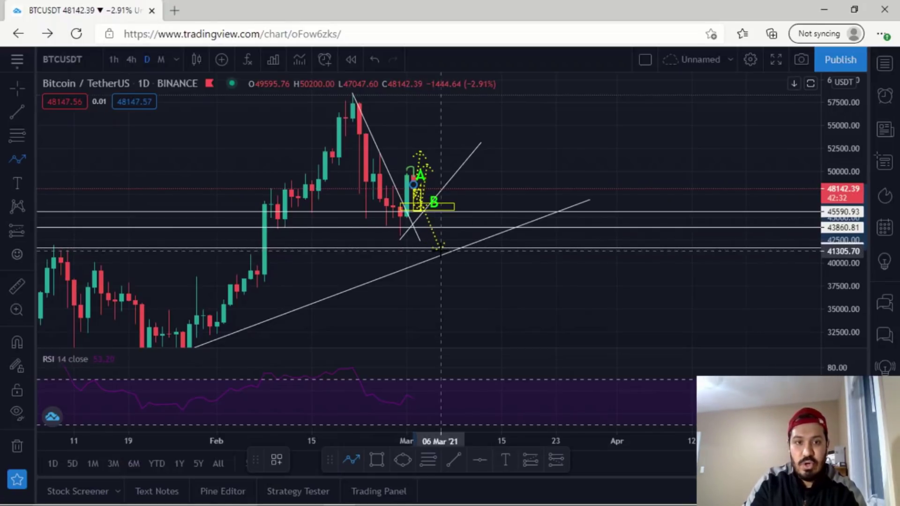
{"action": "left_click", "coordinate": [441, 250]}
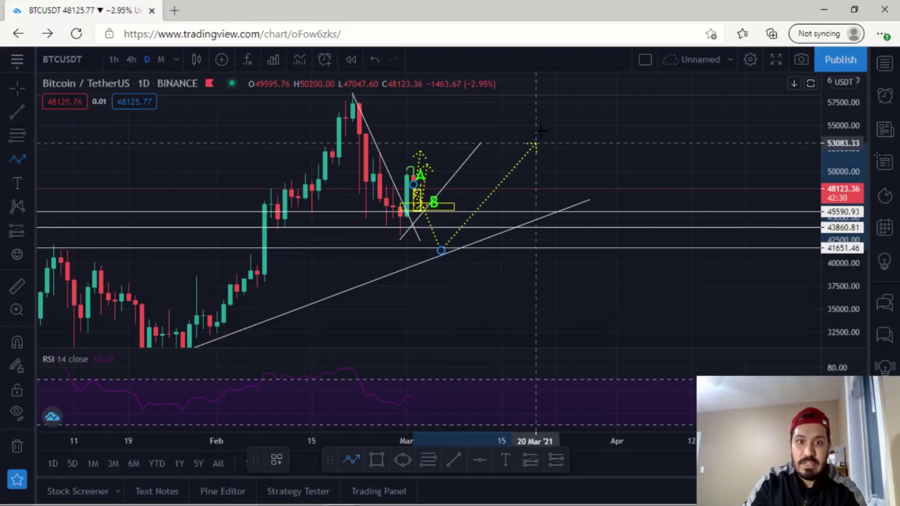
{"action": "left_click", "coordinate": [542, 132]}
Add the text label "C" beside the path that rebounds from the 41651.46 support line.
{"action": "left_click_drag", "start_coordinate": [480, 309], "coordinate": [572, 212]}
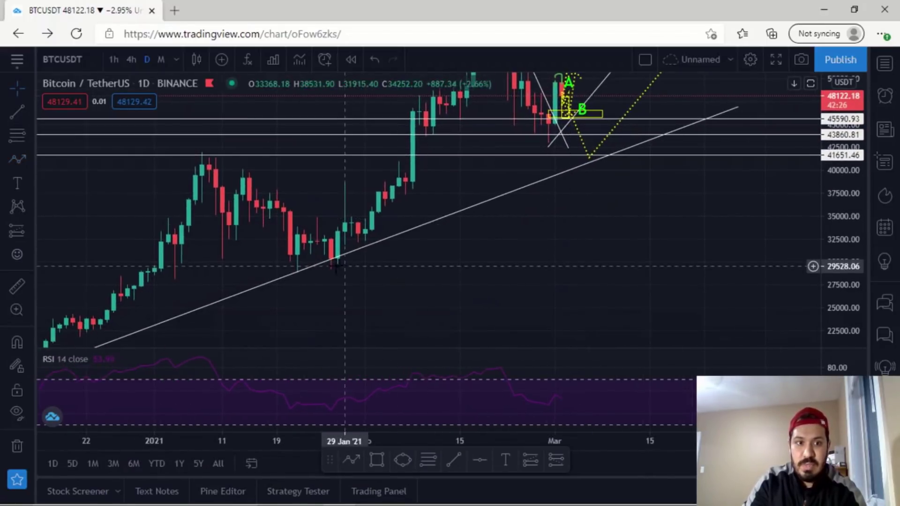
{"action": "left_click_drag", "start_coordinate": [519, 252], "coordinate": [509, 306]}
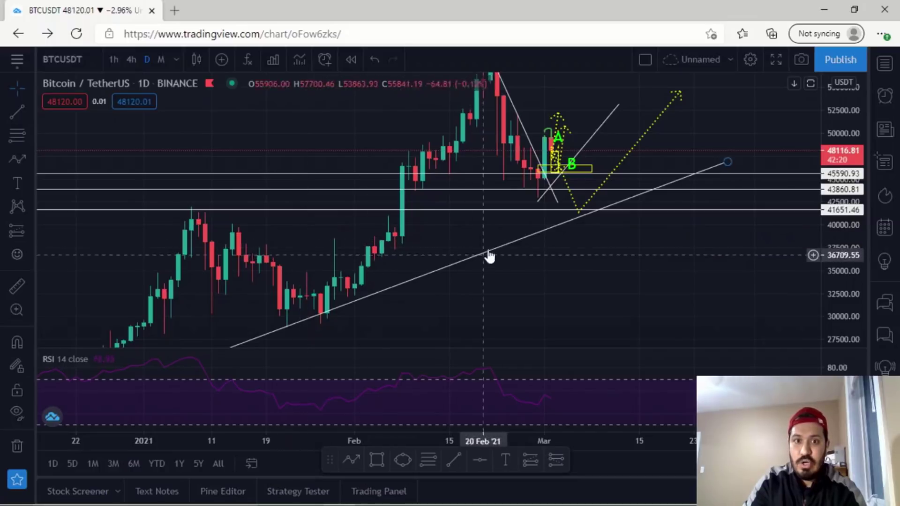
{"action": "left_click_drag", "start_coordinate": [463, 234], "coordinate": [384, 277]}
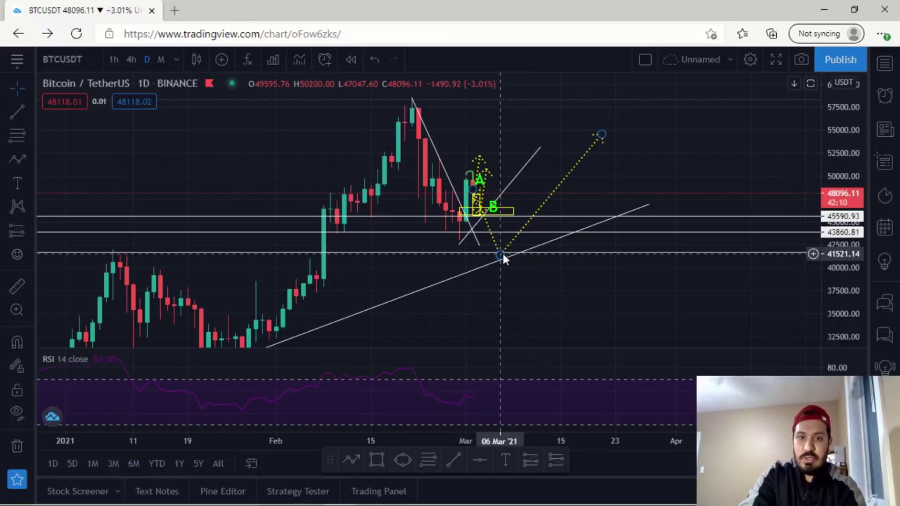
{"action": "left_click", "coordinate": [14, 182]}
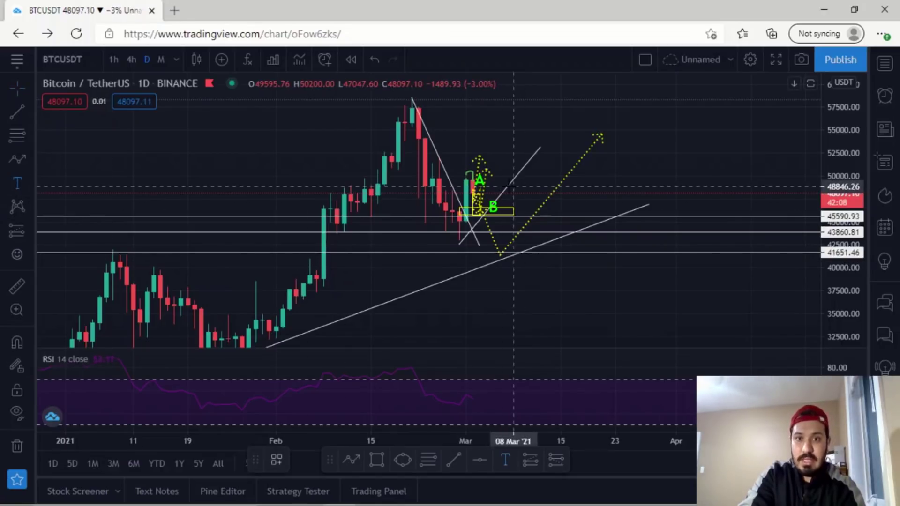
{"action": "left_click", "coordinate": [582, 206]}
{"action": "type", "text": "C"}
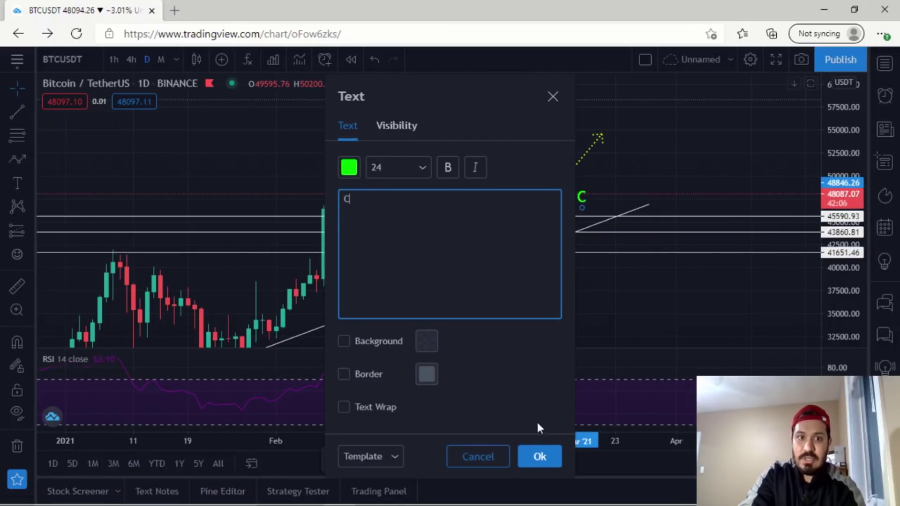
{"action": "left_click", "coordinate": [540, 457]}
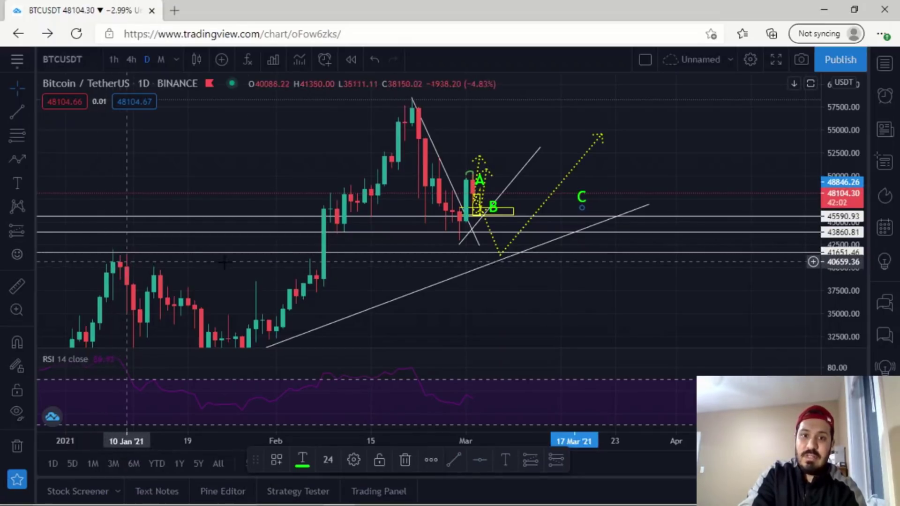
Draw a dotted zigzag path from about 44300 on 4 Mar to about 36400, up to about 40700, and down to about 33800 on 10 Mar.
{"action": "scroll", "coordinate": [505, 292], "scroll_direction": "up", "scroll_amount": 1}
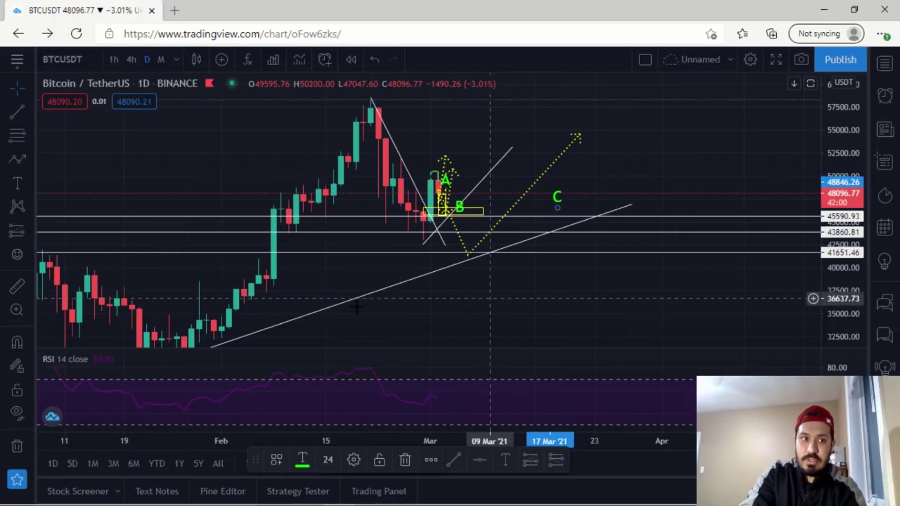
{"action": "left_click", "coordinate": [17, 160]}
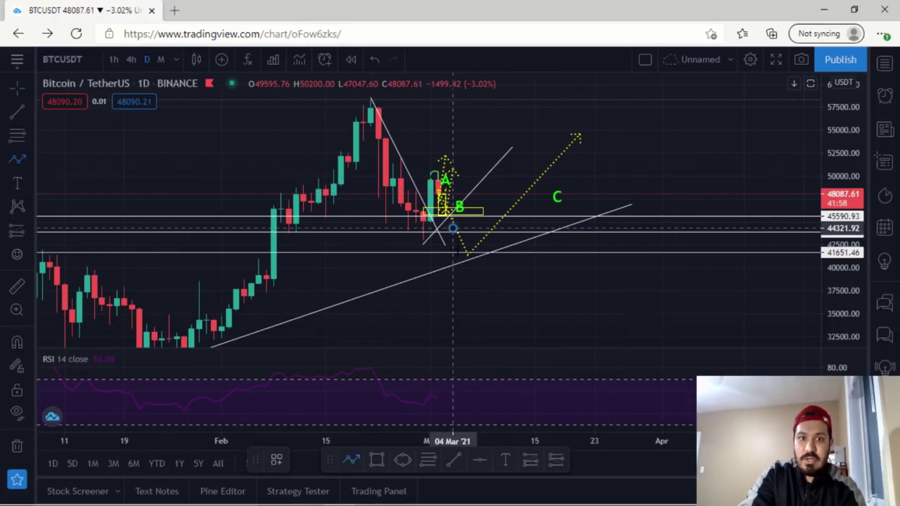
{"action": "left_click", "coordinate": [452, 228]}
{"action": "left_click", "coordinate": [476, 261]}
{"action": "left_click", "coordinate": [497, 322]}
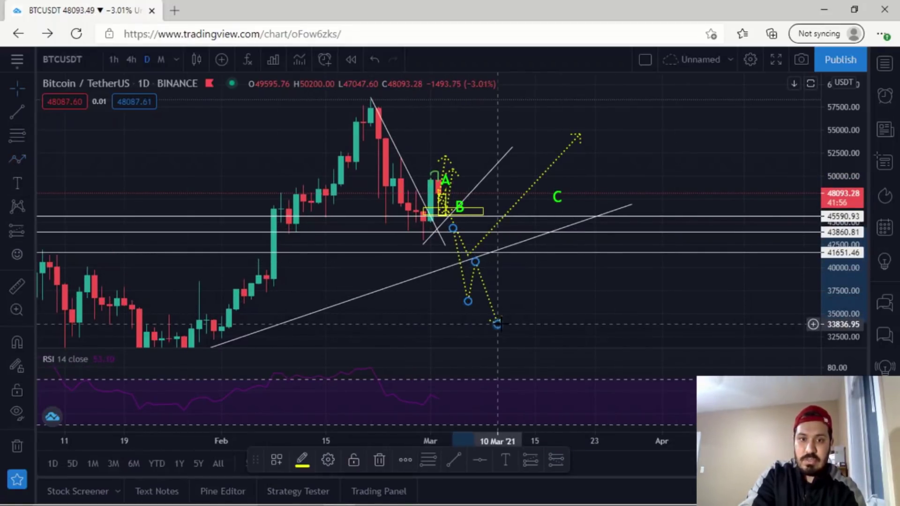
Add the text label "D" beside the zigzag path falling below the rising trend line, and move it closer to the path's rebound peak.
{"action": "left_click", "coordinate": [18, 183]}
{"action": "left_click", "coordinate": [476, 281]}
{"action": "type", "text": "D"}
{"action": "left_click", "coordinate": [539, 457]}
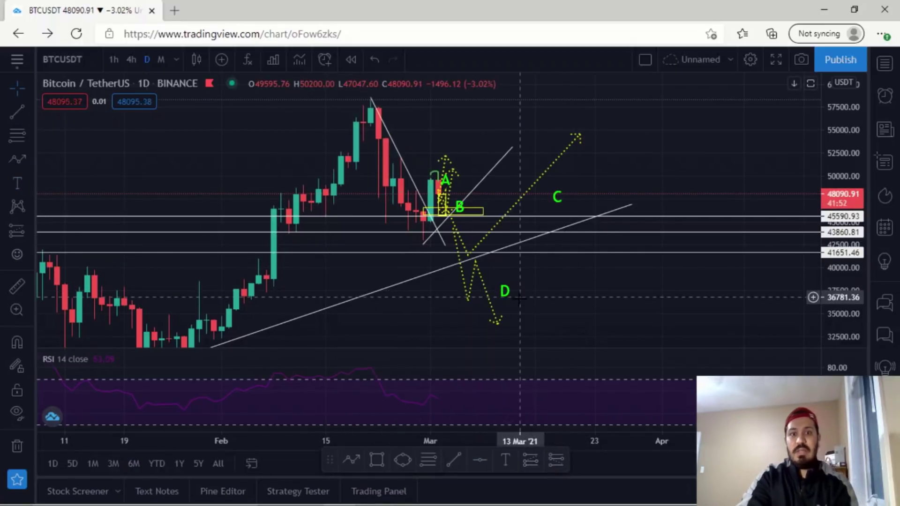
{"action": "left_click_drag", "start_coordinate": [505, 291], "coordinate": [490, 268]}
Switch the chart to the 4-hour timeframe and rescale it around scenarios A and B and the yellow zone.
{"action": "scroll", "coordinate": [564, 297], "scroll_direction": "up", "scroll_amount": 2}
{"action": "left_click_drag", "start_coordinate": [842, 223], "coordinate": [842, 259]}
{"action": "left_click", "coordinate": [131, 59]}
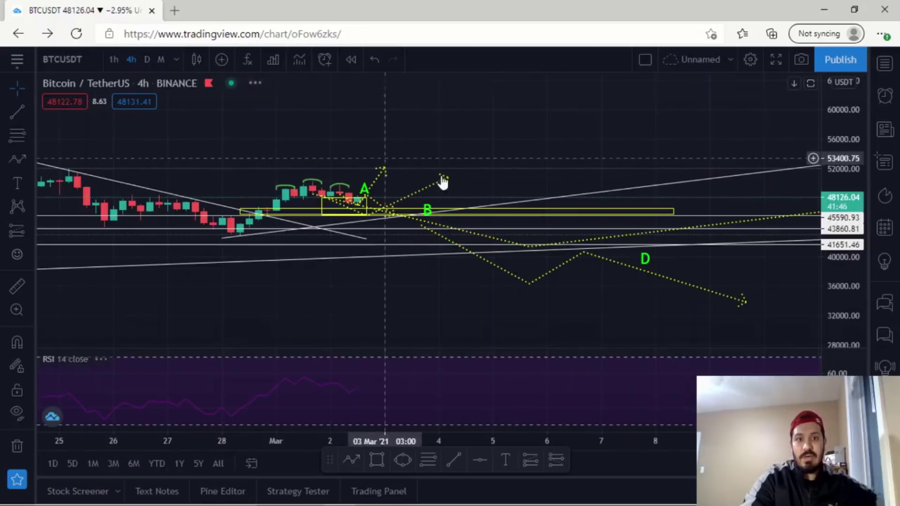
{"action": "scroll", "coordinate": [422, 155], "scroll_direction": "up", "scroll_amount": 3}
{"action": "left_click_drag", "start_coordinate": [839, 287], "coordinate": [806, 110]}
{"action": "left_click_drag", "start_coordinate": [633, 132], "coordinate": [634, 142]}
{"action": "left_click", "coordinate": [536, 229]}
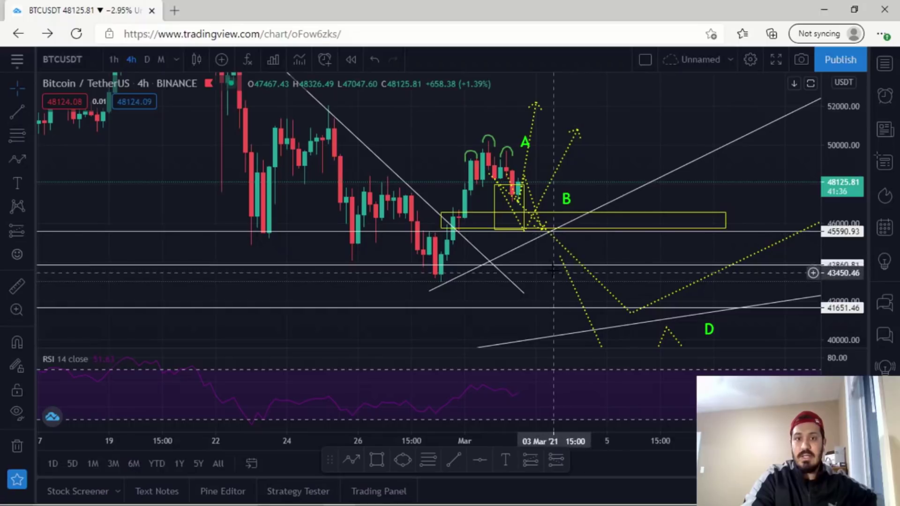
Measure the price move from the bottom of the yellow zone up to the level of the head-and-shoulders peak.
{"action": "left_click_drag", "start_coordinate": [536, 288], "coordinate": [516, 227]}
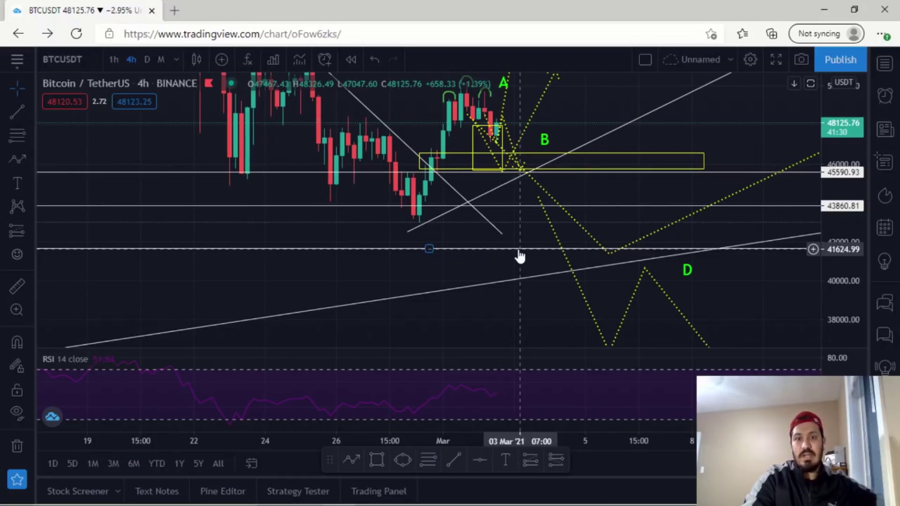
{"action": "left_click_drag", "start_coordinate": [527, 234], "coordinate": [497, 323]}
{"action": "scroll", "coordinate": [474, 275], "scroll_direction": "down", "scroll_amount": 4}
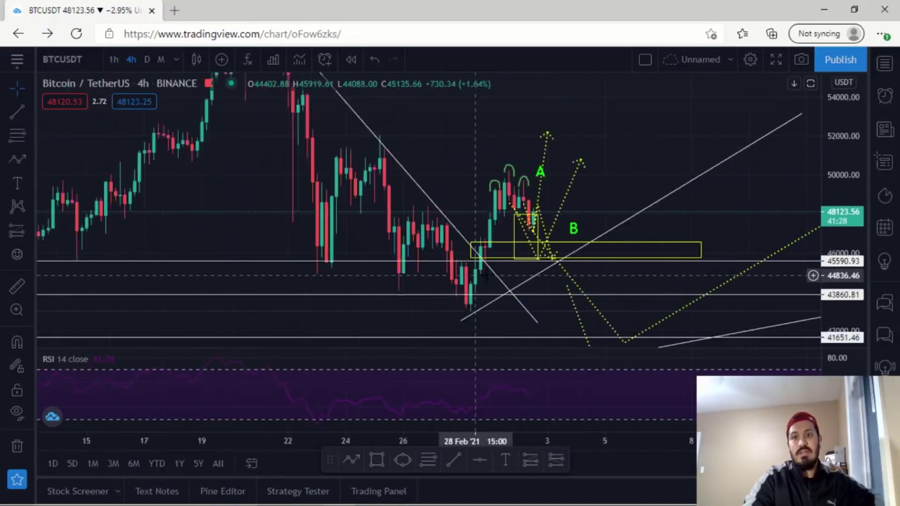
{"action": "left_click_drag", "start_coordinate": [842, 257], "coordinate": [842, 223]}
{"action": "left_click_drag", "start_coordinate": [657, 133], "coordinate": [541, 180]}
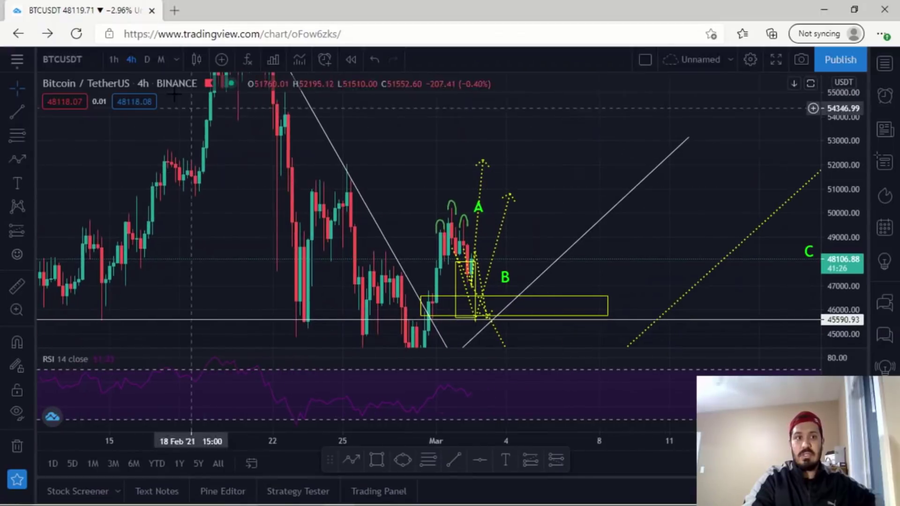
{"action": "left_click_drag", "start_coordinate": [844, 158], "coordinate": [842, 225]}
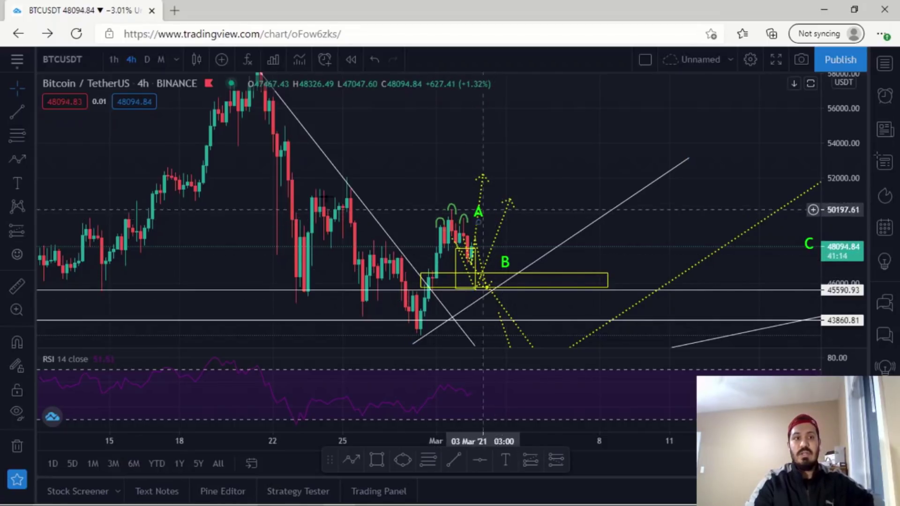
{"action": "left_click", "coordinate": [474, 290]}
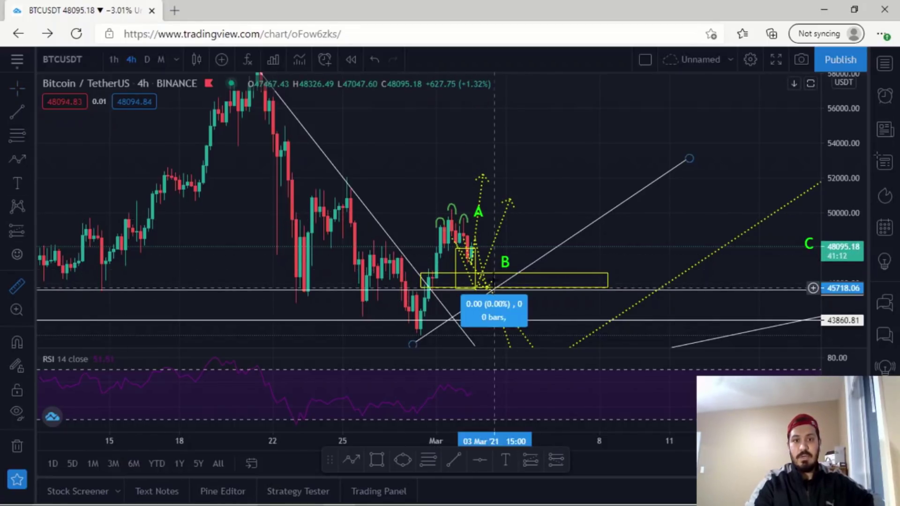
{"action": "left_click", "coordinate": [552, 202]}
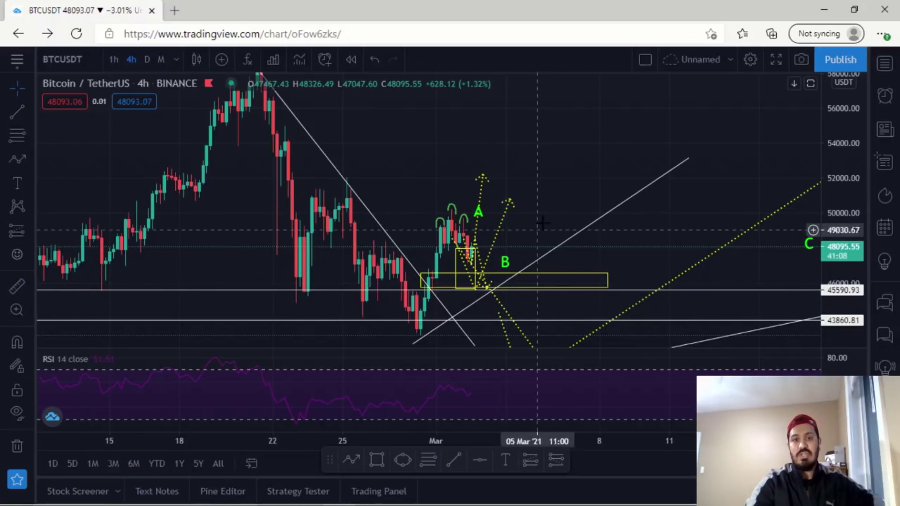
Switch the chart to the 1-hour timeframe and examine scenarios A and B against the yellow zone and the 45590.93 support line.
{"action": "left_click_drag", "start_coordinate": [837, 274], "coordinate": [837, 264]}
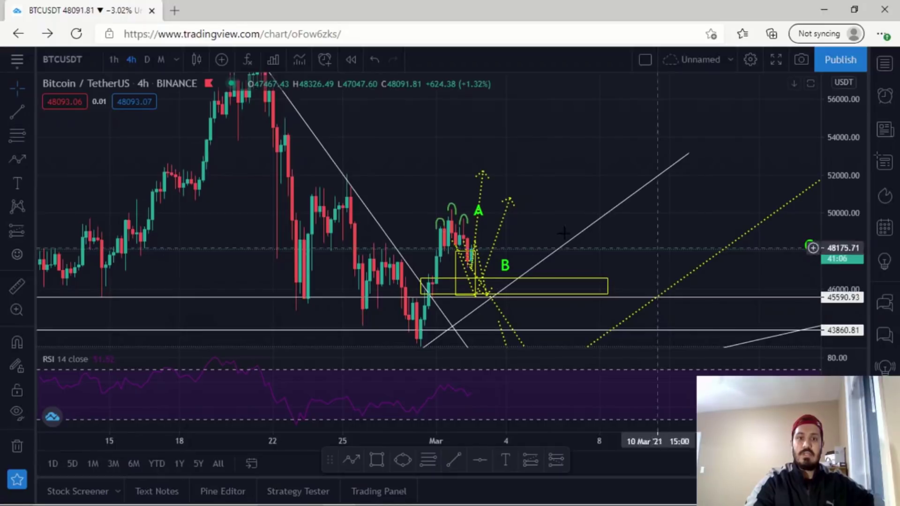
{"action": "scroll", "coordinate": [574, 239], "scroll_direction": "up", "scroll_amount": 5}
{"action": "left_click_drag", "start_coordinate": [452, 170], "coordinate": [577, 145]}
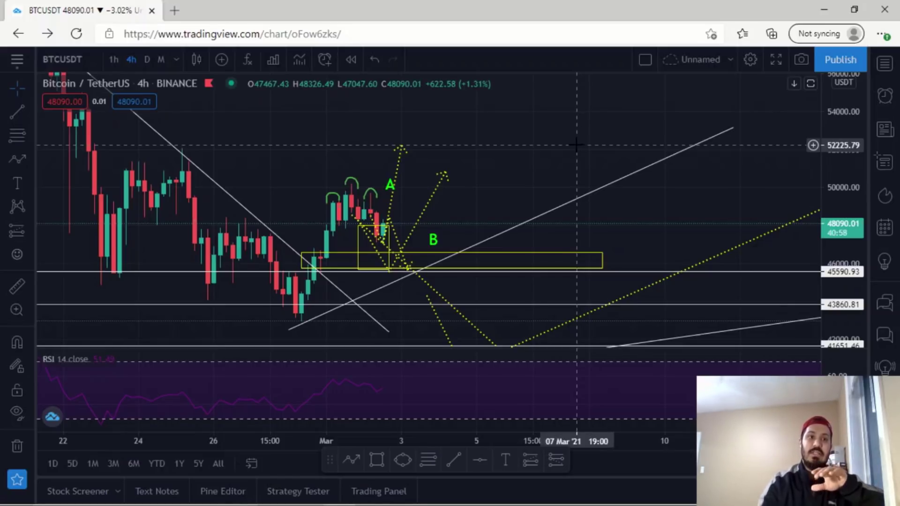
{"action": "left_click", "coordinate": [115, 57]}
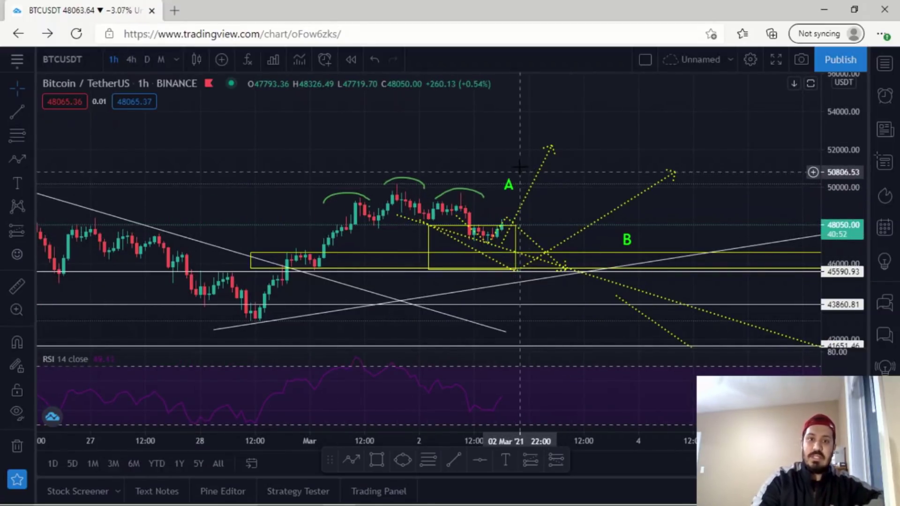
{"action": "scroll", "coordinate": [562, 192], "scroll_direction": "up", "scroll_amount": 2}
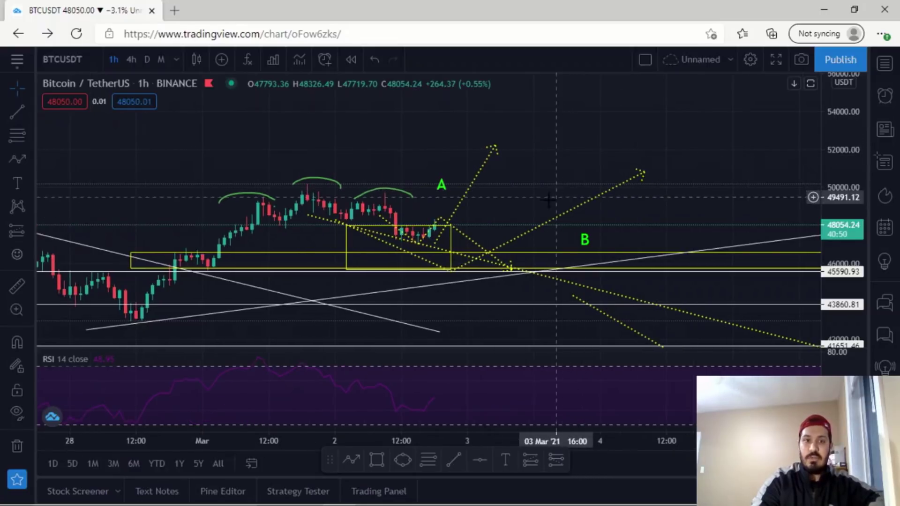
{"action": "left_click_drag", "start_coordinate": [848, 289], "coordinate": [847, 219]}
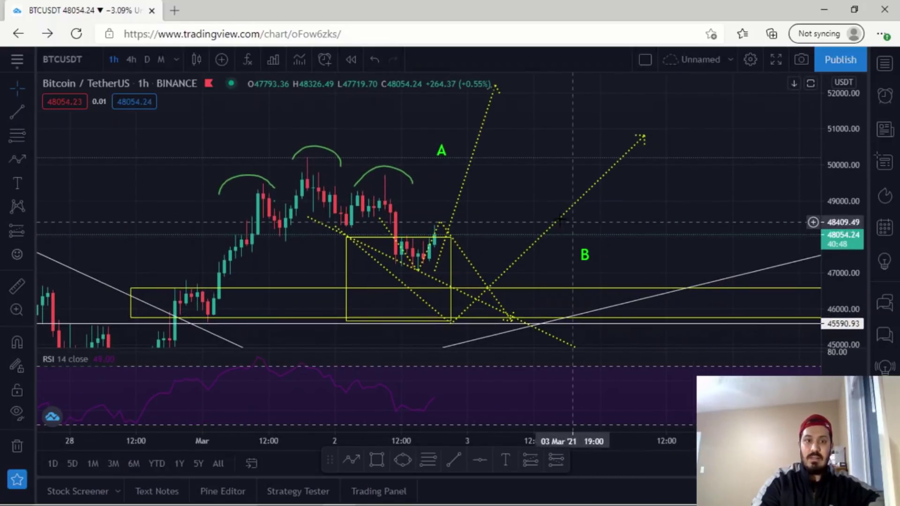
{"action": "mouse_move", "coordinate": [546, 203]}
{"action": "left_mouse_down"}
{"action": "mouse_move", "coordinate": [551, 181]}
{"action": "mouse_move", "coordinate": [515, 161]}
{"action": "left_mouse_up"}
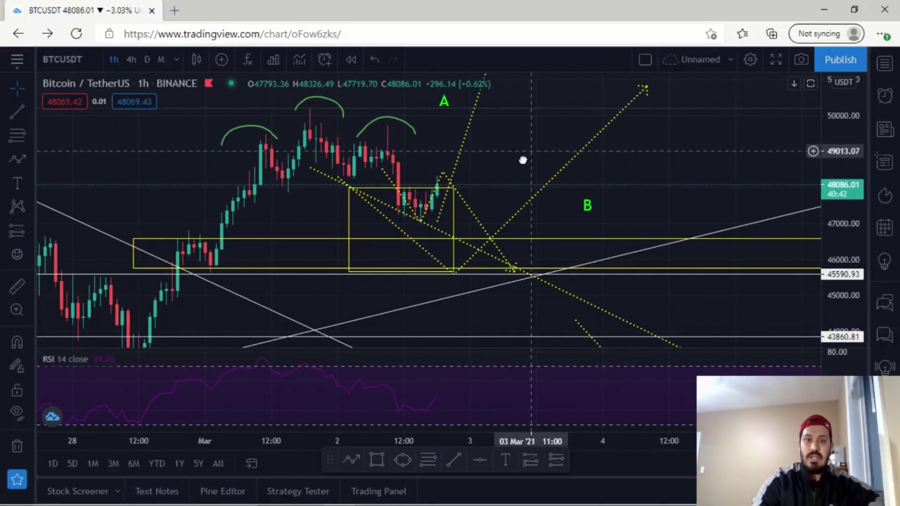
{"action": "left_click_drag", "start_coordinate": [526, 152], "coordinate": [518, 186]}
{"action": "scroll", "coordinate": [516, 184], "scroll_direction": "down", "scroll_amount": 3}
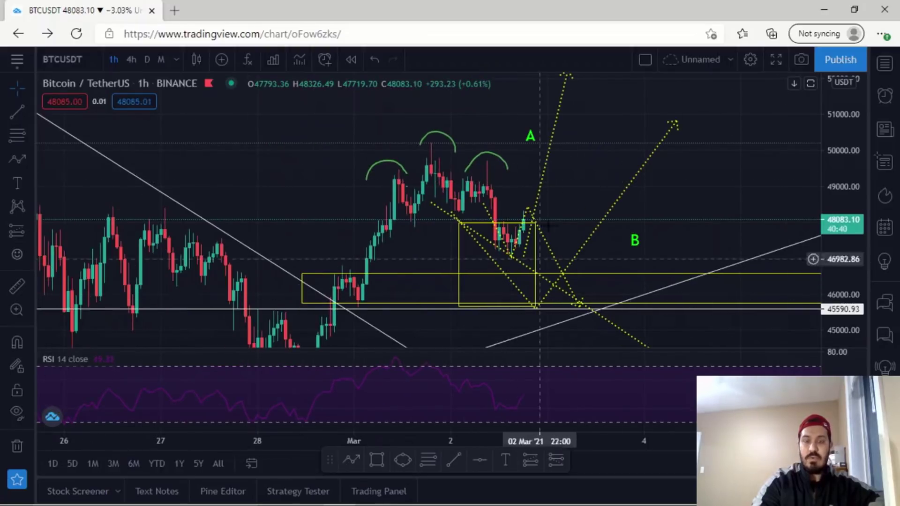
{"action": "left_click_drag", "start_coordinate": [507, 301], "coordinate": [486, 279]}
{"action": "left_click", "coordinate": [509, 284]}
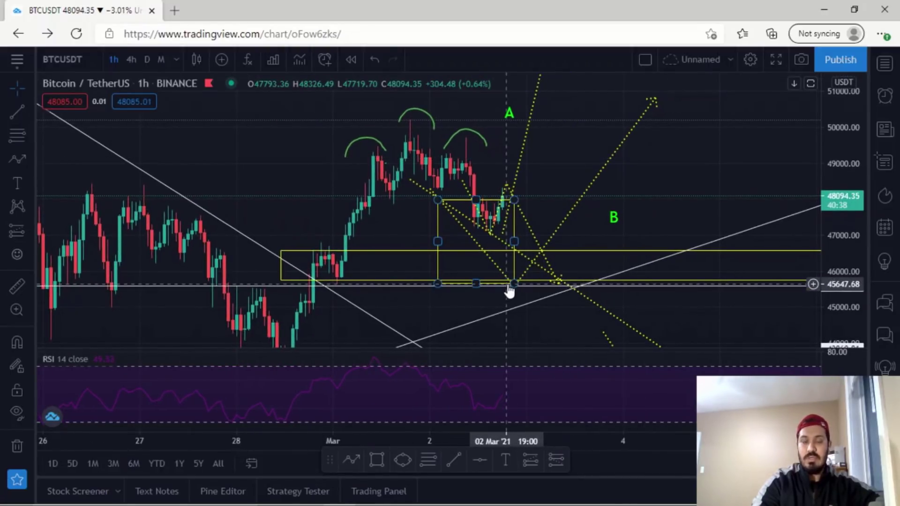
Return the chart to the 4-hour timeframe and examine scenarios C and D against the lower support lines and rising trend line.
{"action": "left_click", "coordinate": [131, 59]}
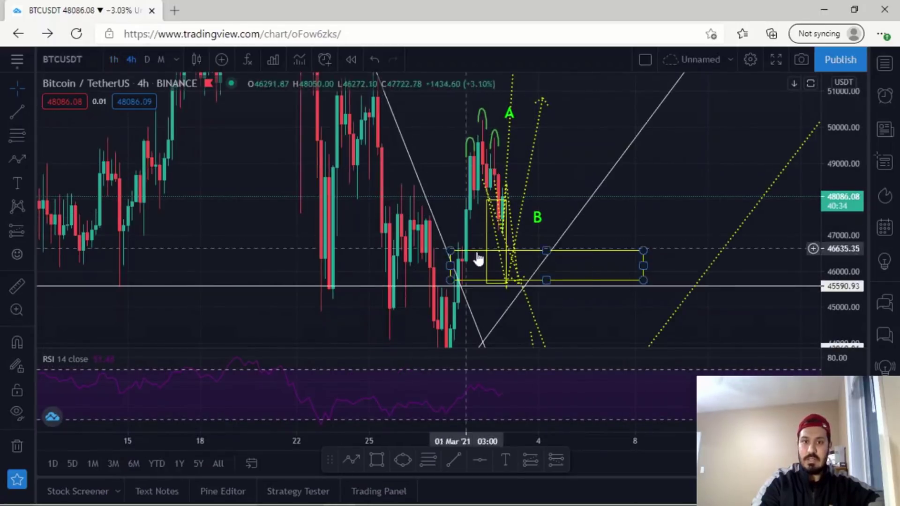
{"action": "left_click_drag", "start_coordinate": [649, 207], "coordinate": [635, 171]}
{"action": "left_click_drag", "start_coordinate": [853, 168], "coordinate": [856, 274]}
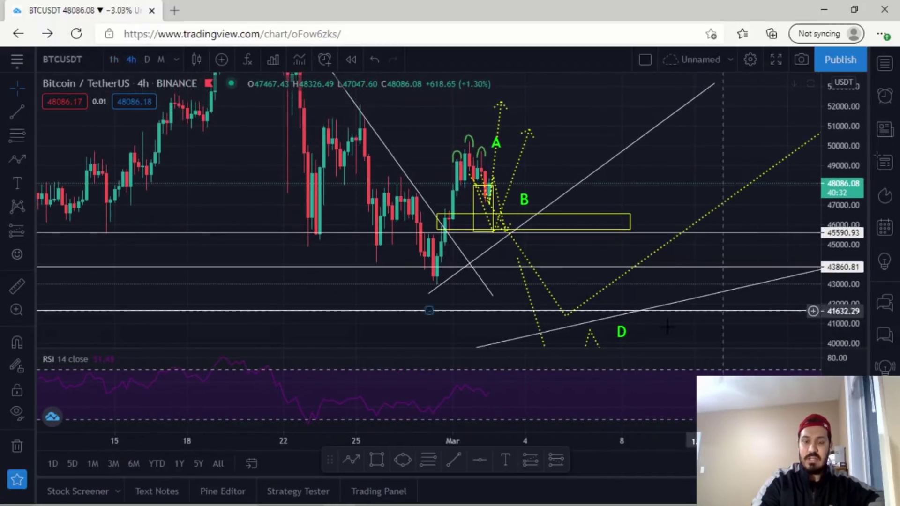
{"action": "left_click_drag", "start_coordinate": [464, 322], "coordinate": [445, 289]}
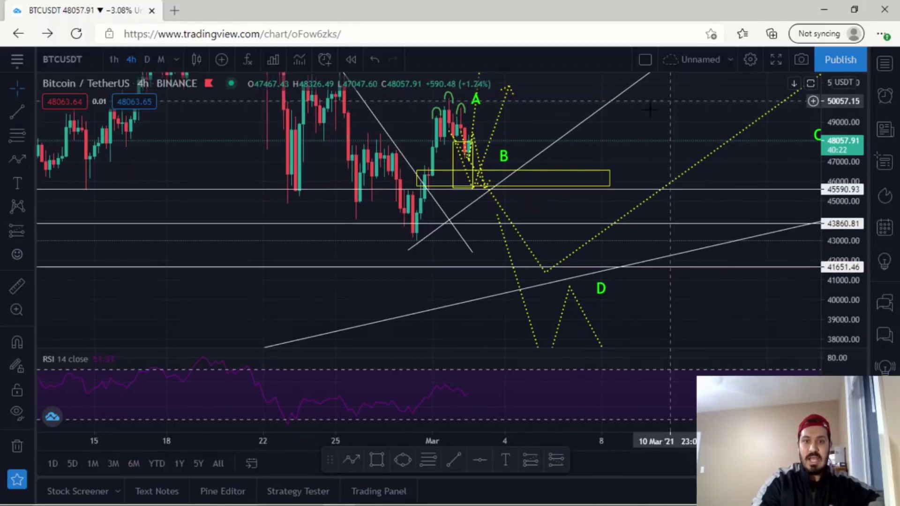
Switch the chart back to the daily timeframe and review all four scenario paths together.
{"action": "left_click", "coordinate": [147, 59]}
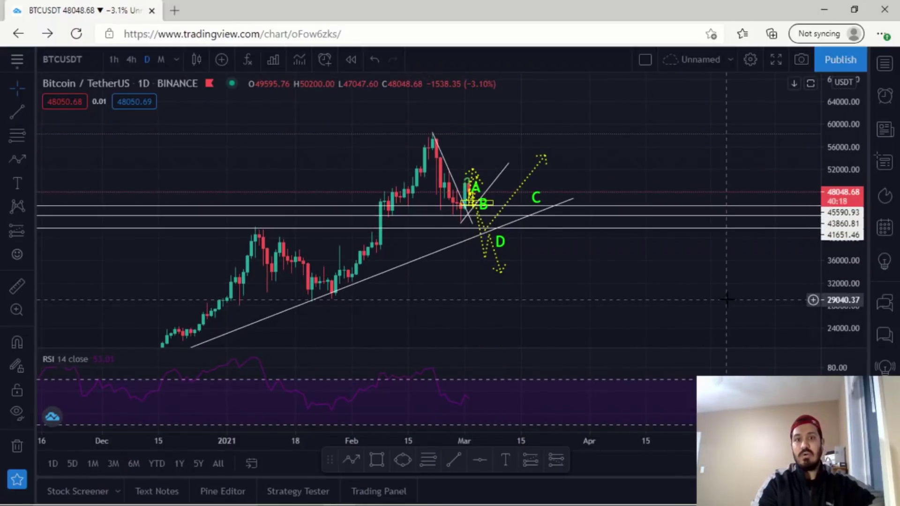
{"action": "scroll", "coordinate": [562, 282], "scroll_direction": "up", "scroll_amount": 3}
{"action": "left_click_drag", "start_coordinate": [398, 275], "coordinate": [452, 273]}
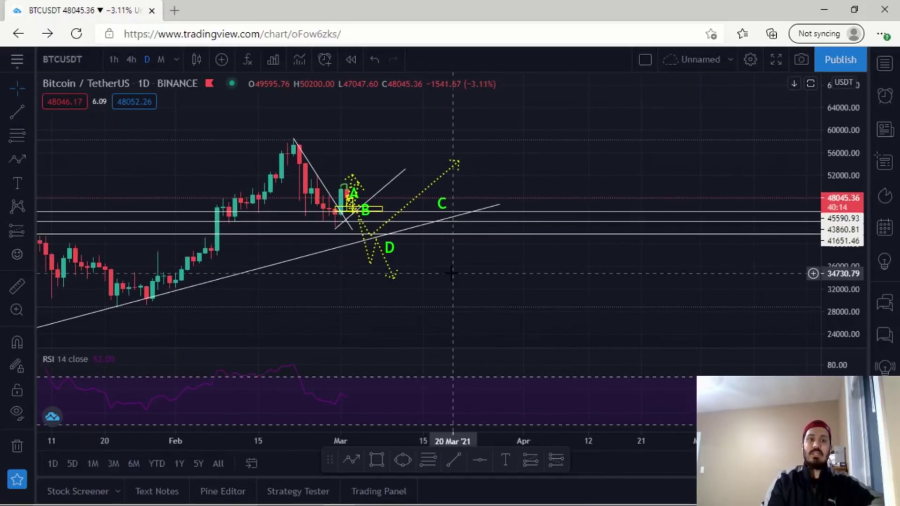